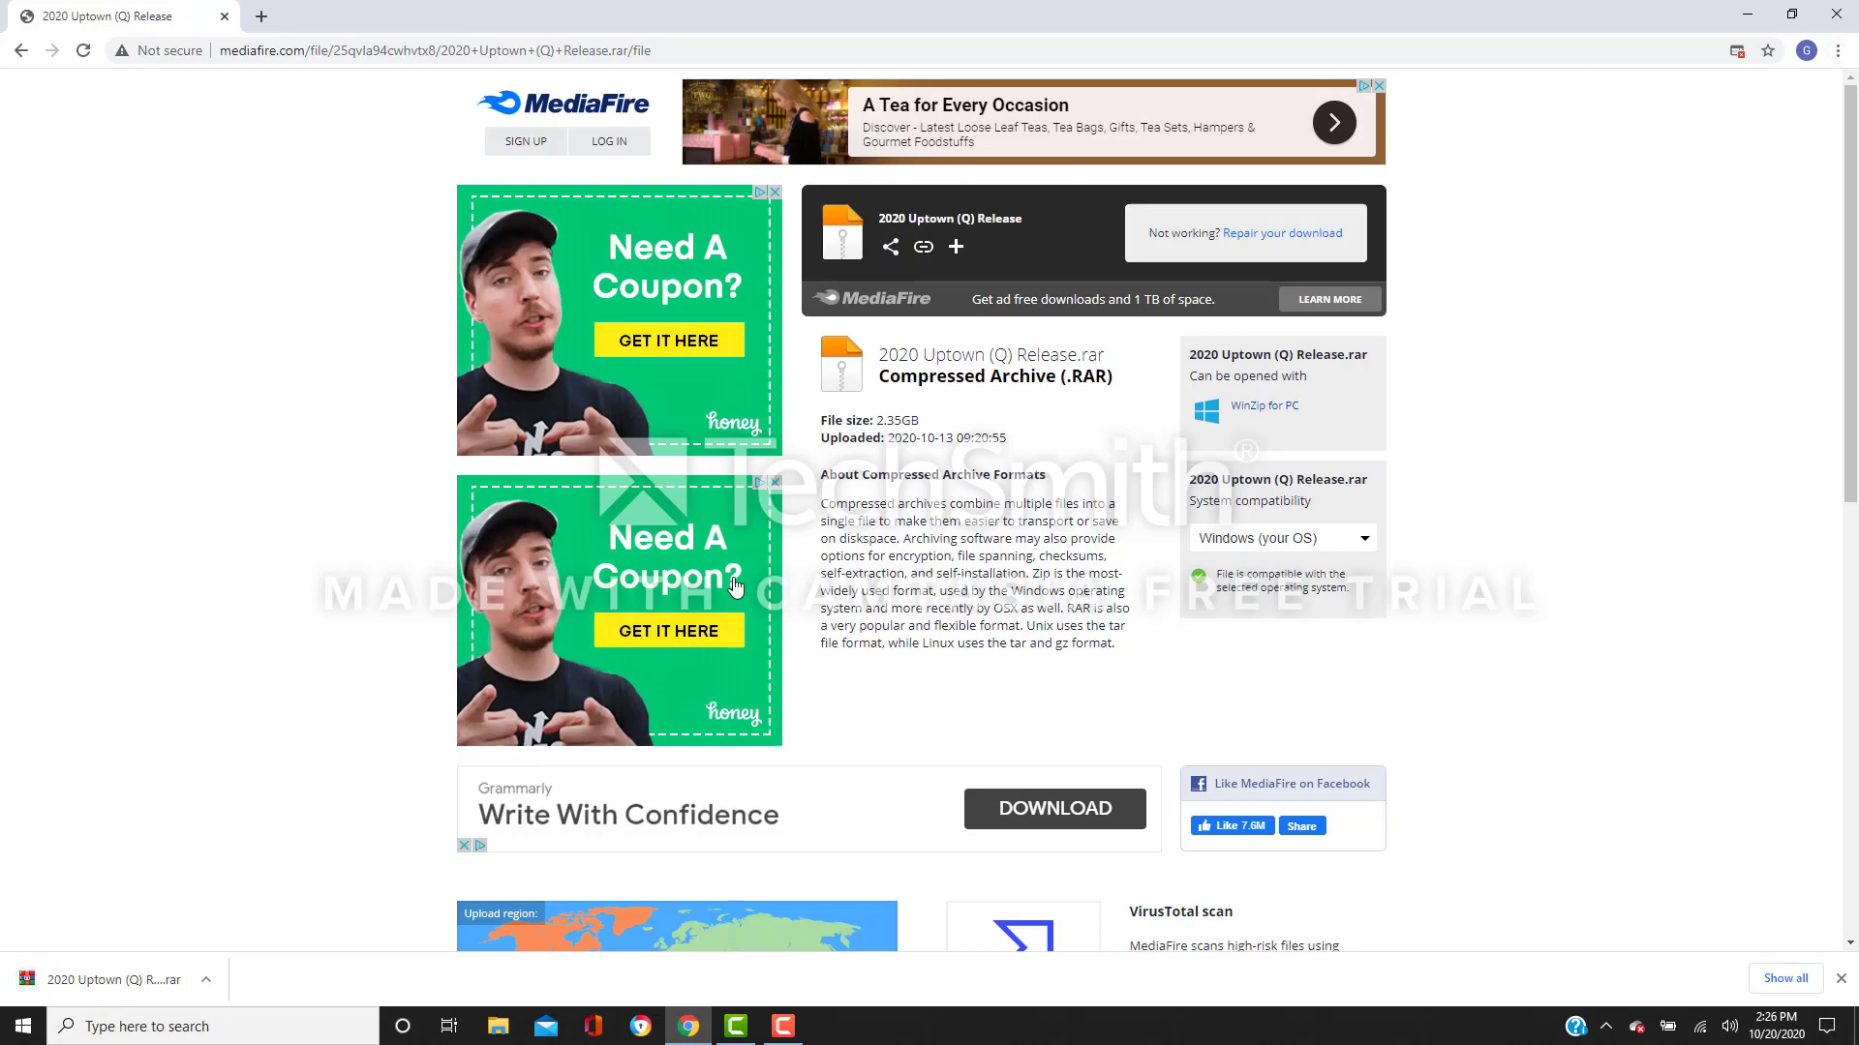
Show the downloaded 2020 Uptown (Q) Release archive in its Downloads folder, leaving that window minimized
left_click(204, 972)
left_click(249, 916)
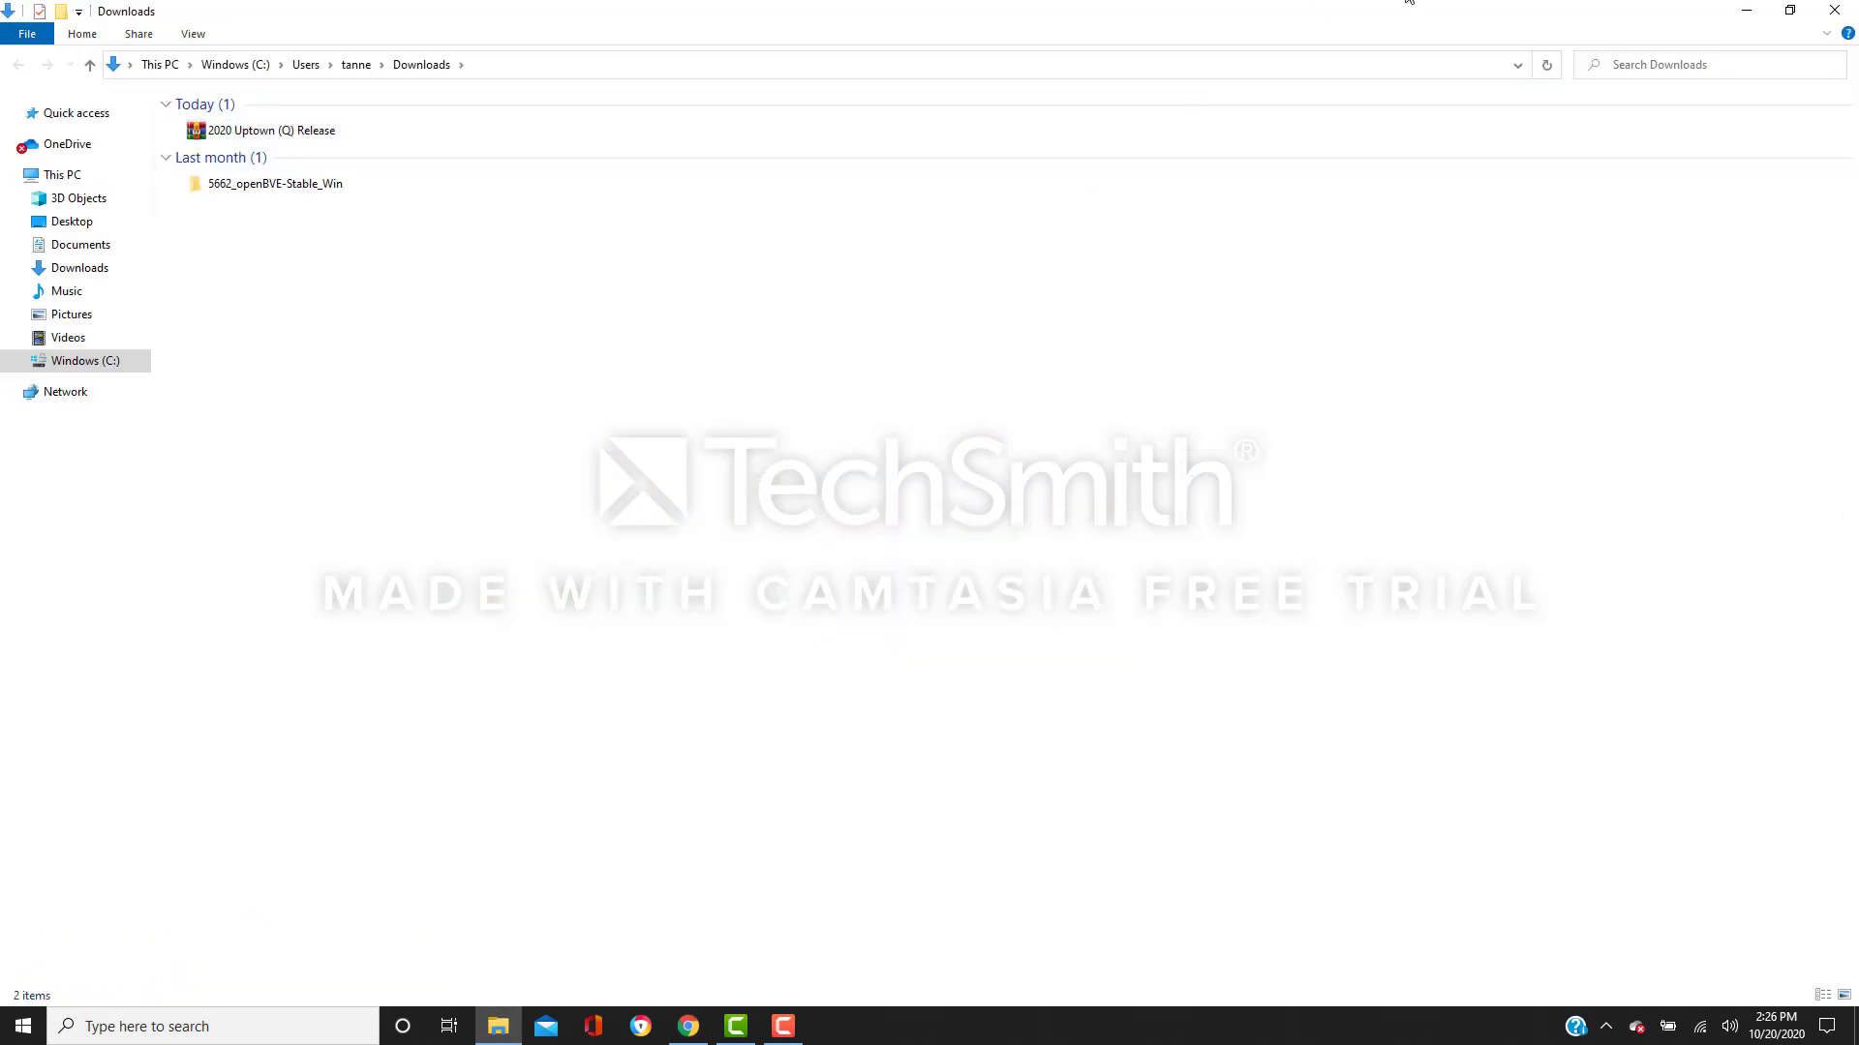
left_click(1746, 10)
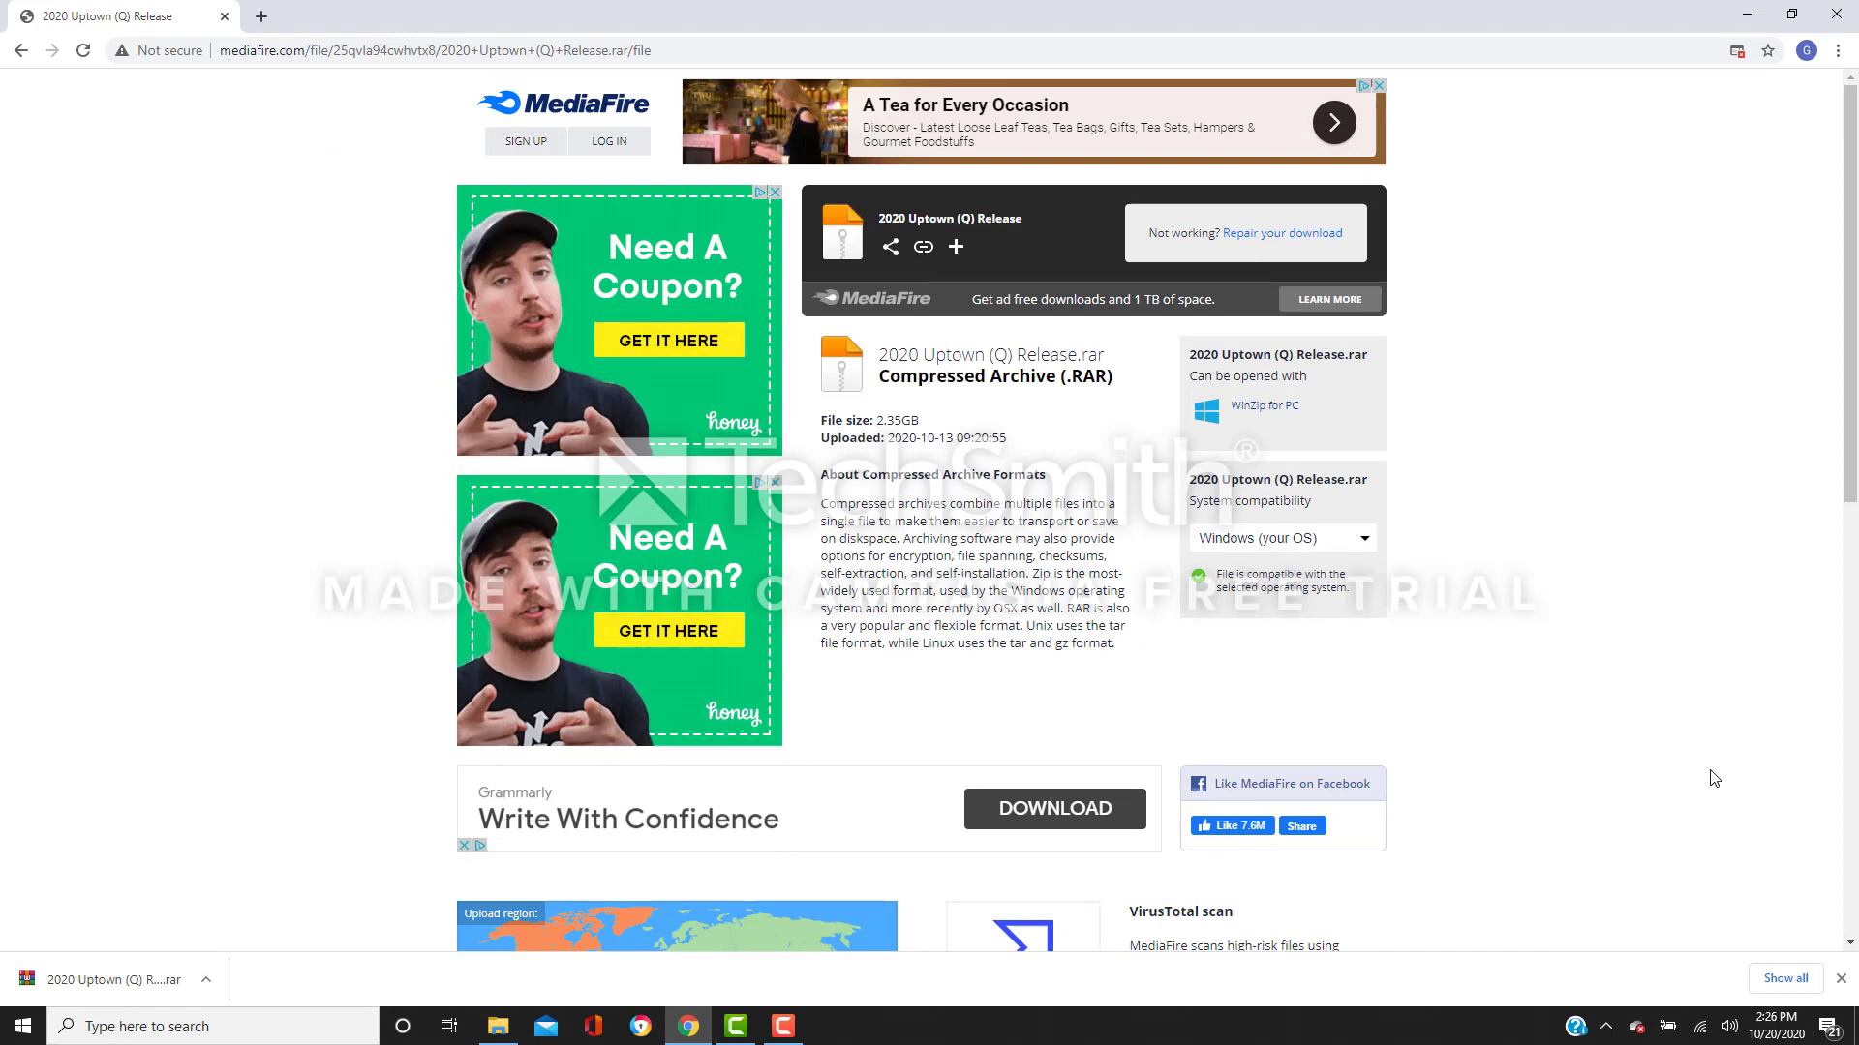
Remove 2020 Uptown (Q) Release.rar from the browser's download list and close the browser
left_click(1773, 968)
left_click(1230, 209)
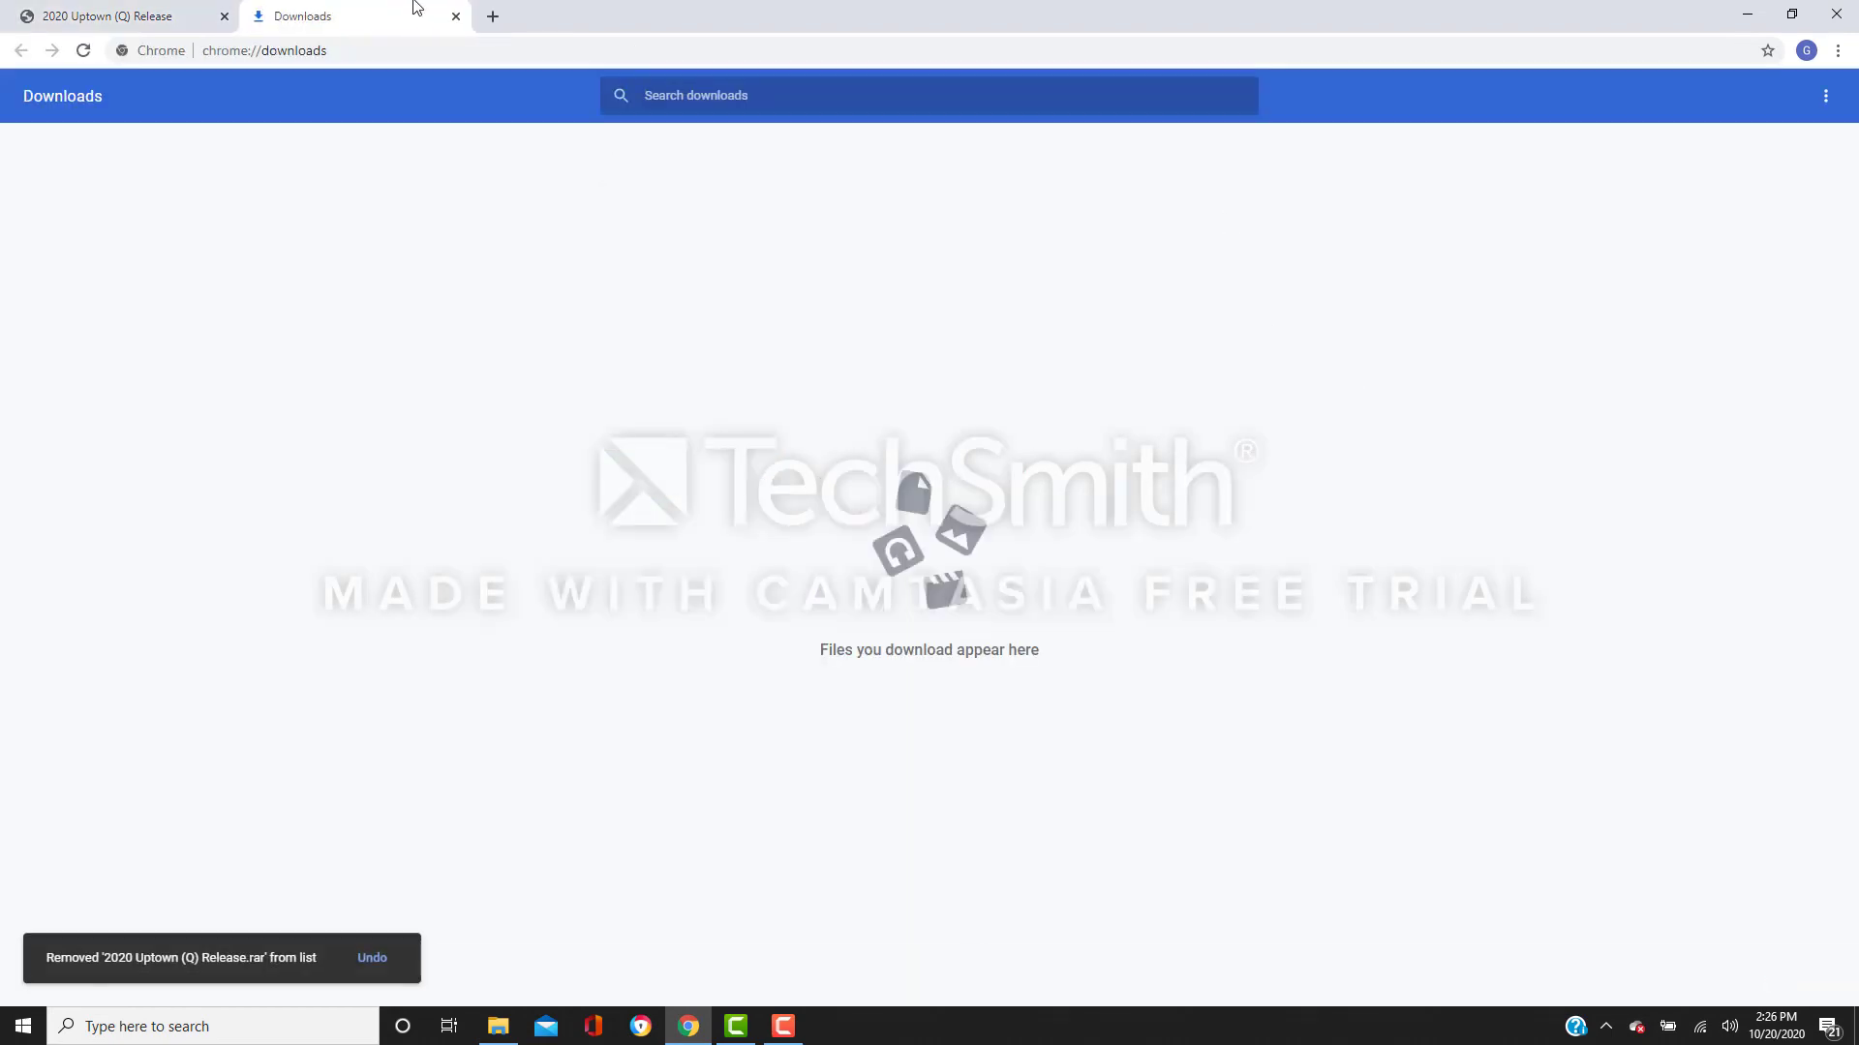
left_click(456, 16)
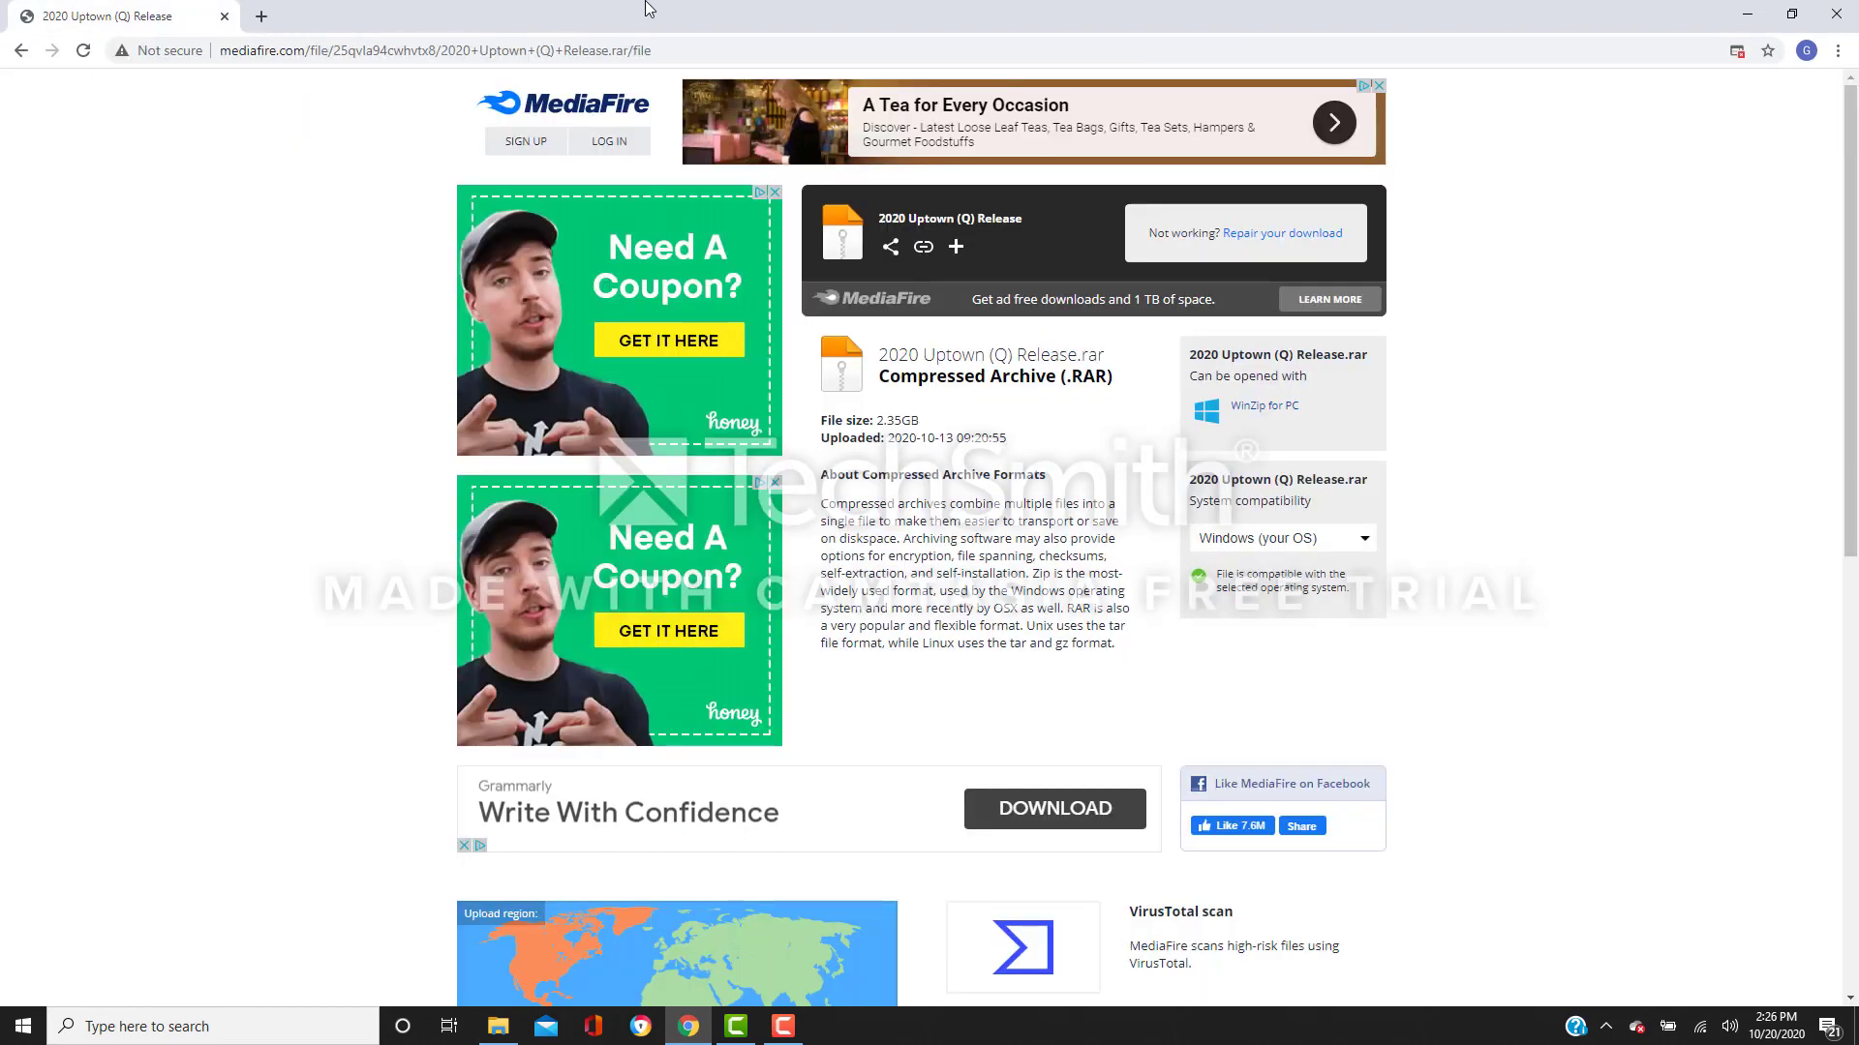
left_click(1835, 15)
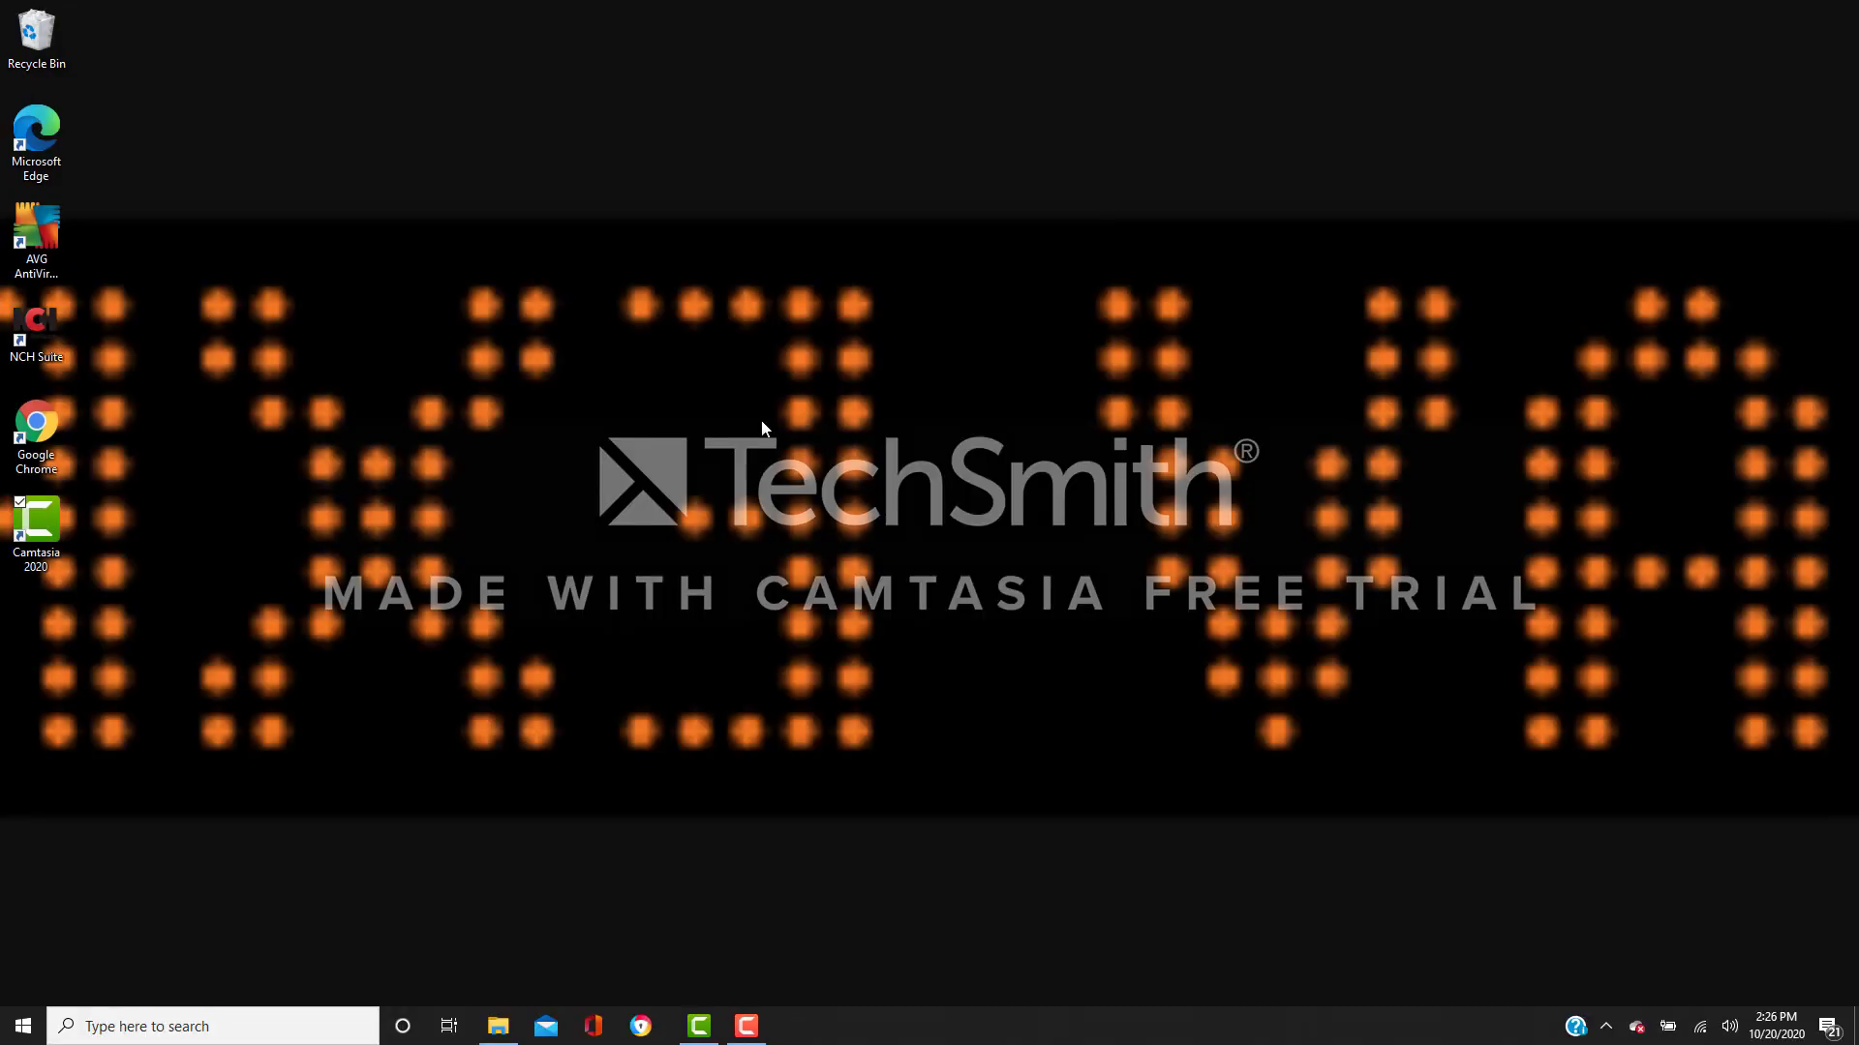
Open another File Explorer window at the Downloads folder and restore it from full screen
left_click(218, 1024)
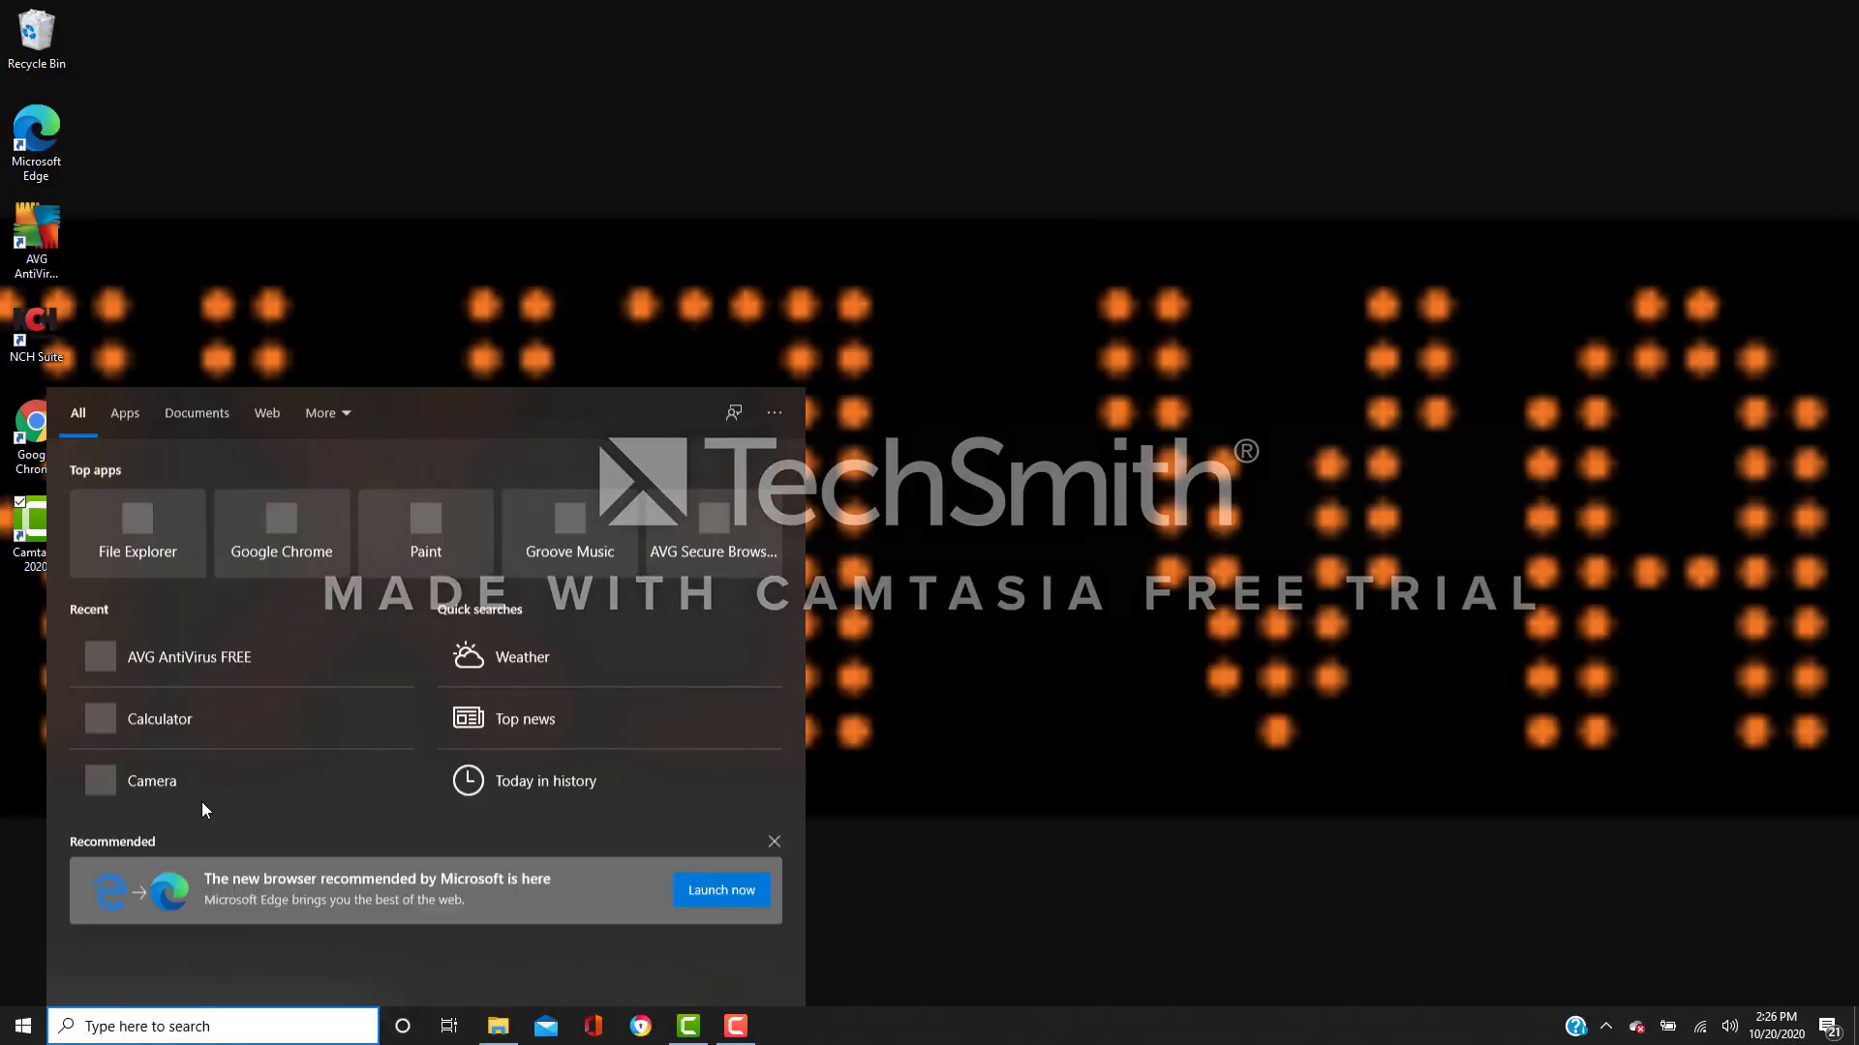
left_click(143, 537)
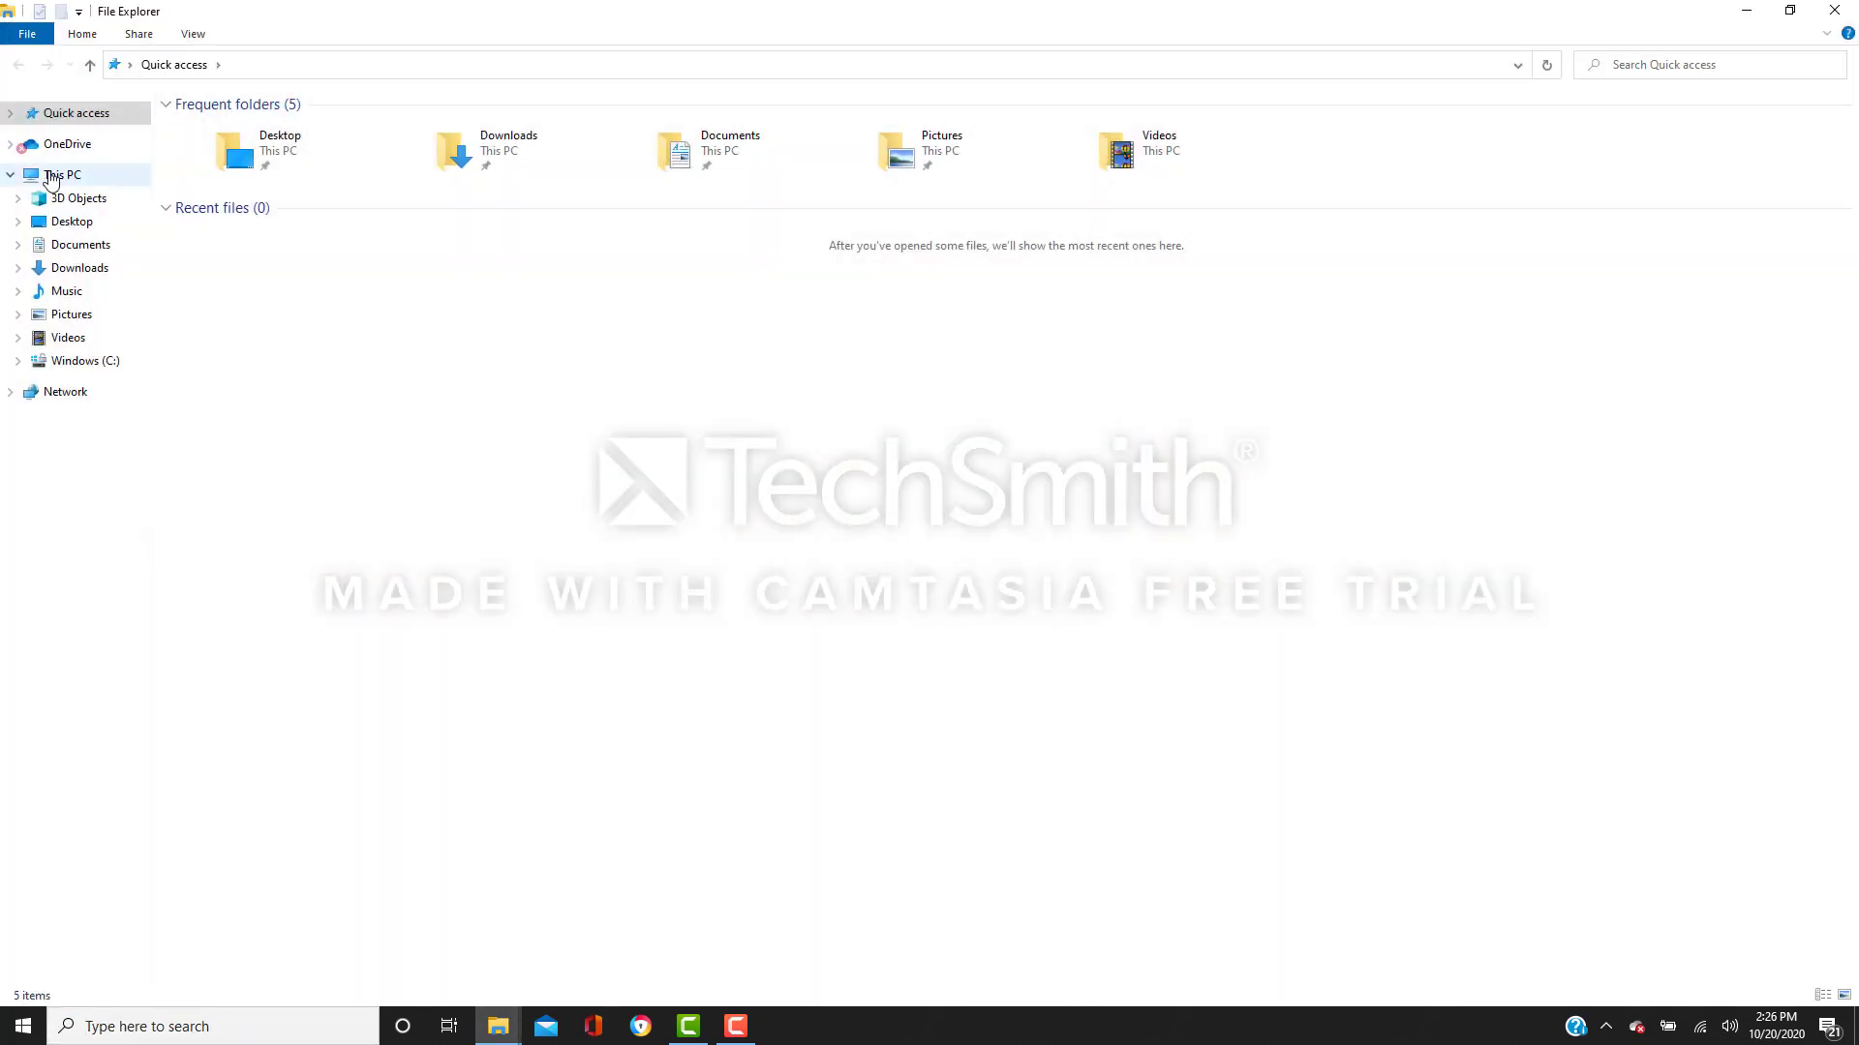
left_click(74, 265)
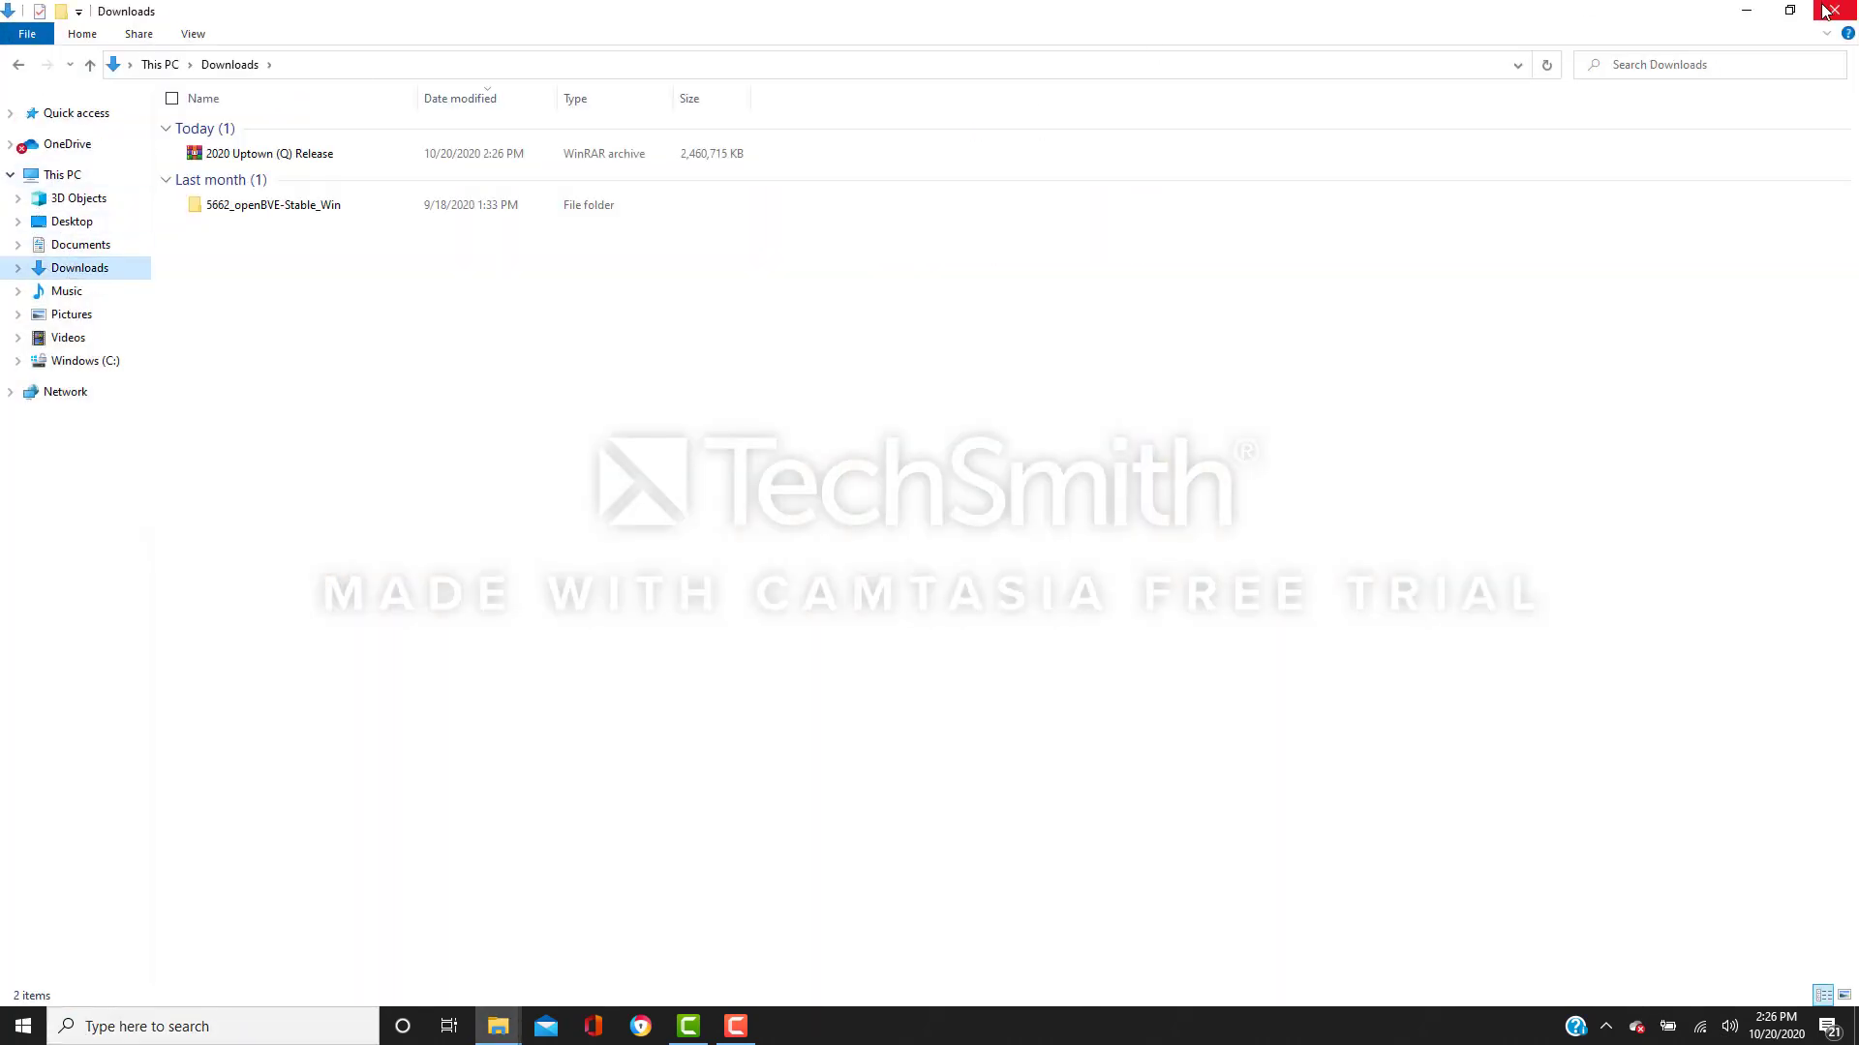
left_click(1790, 10)
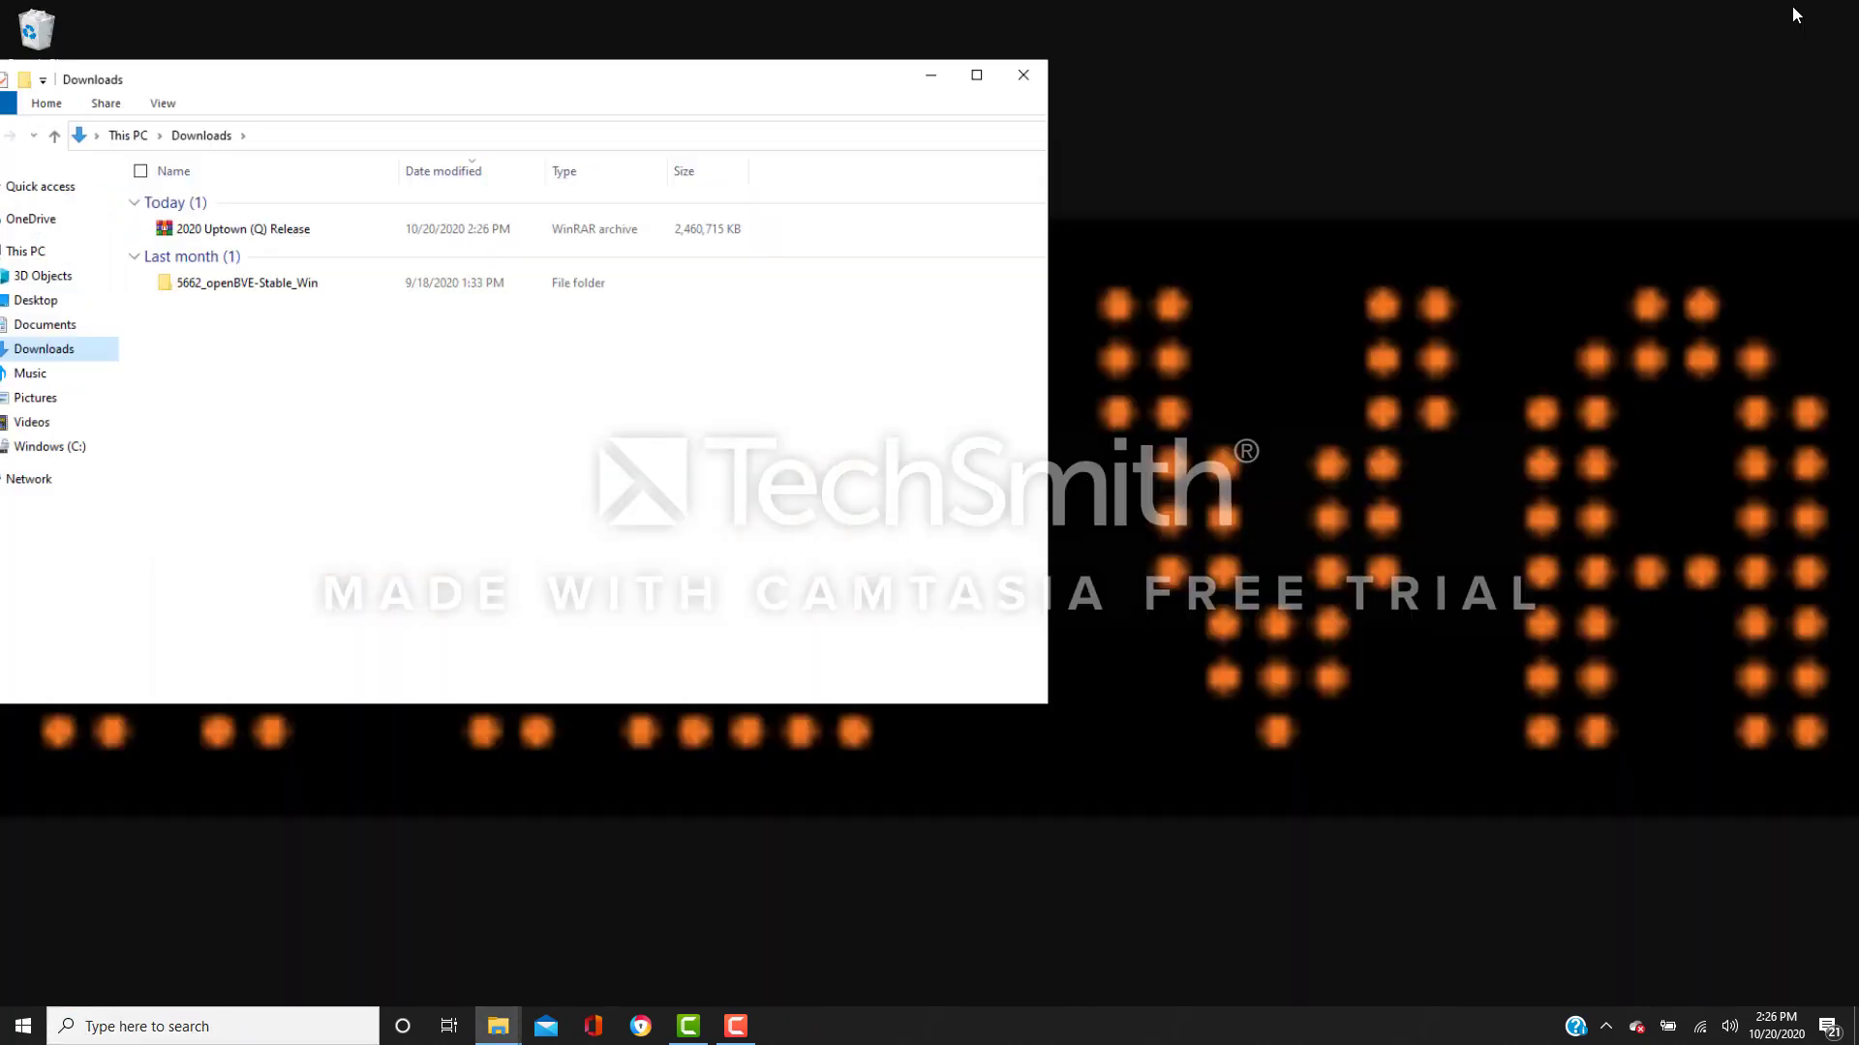
Bring up both Downloads windows and resize the first one so they sit side by side without overlapping
left_click(498, 1026)
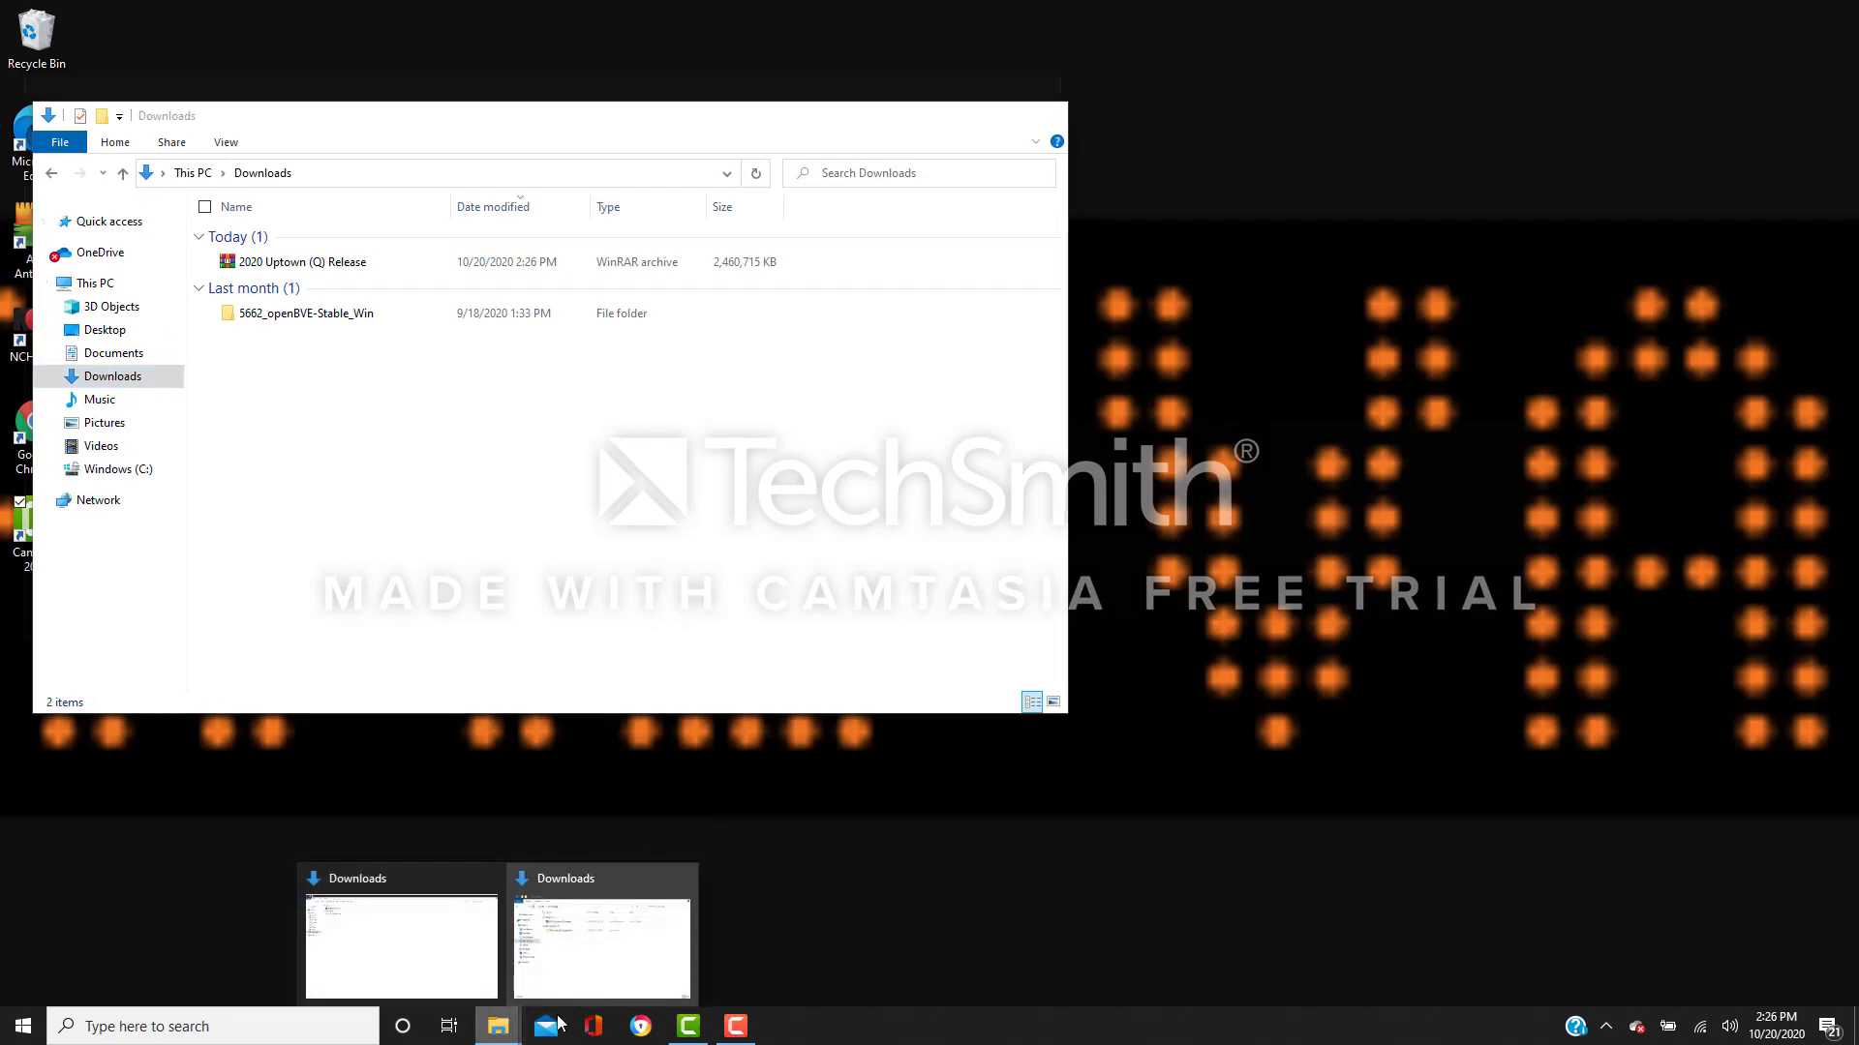
left_click(562, 950)
left_click(498, 1026)
left_click(432, 916)
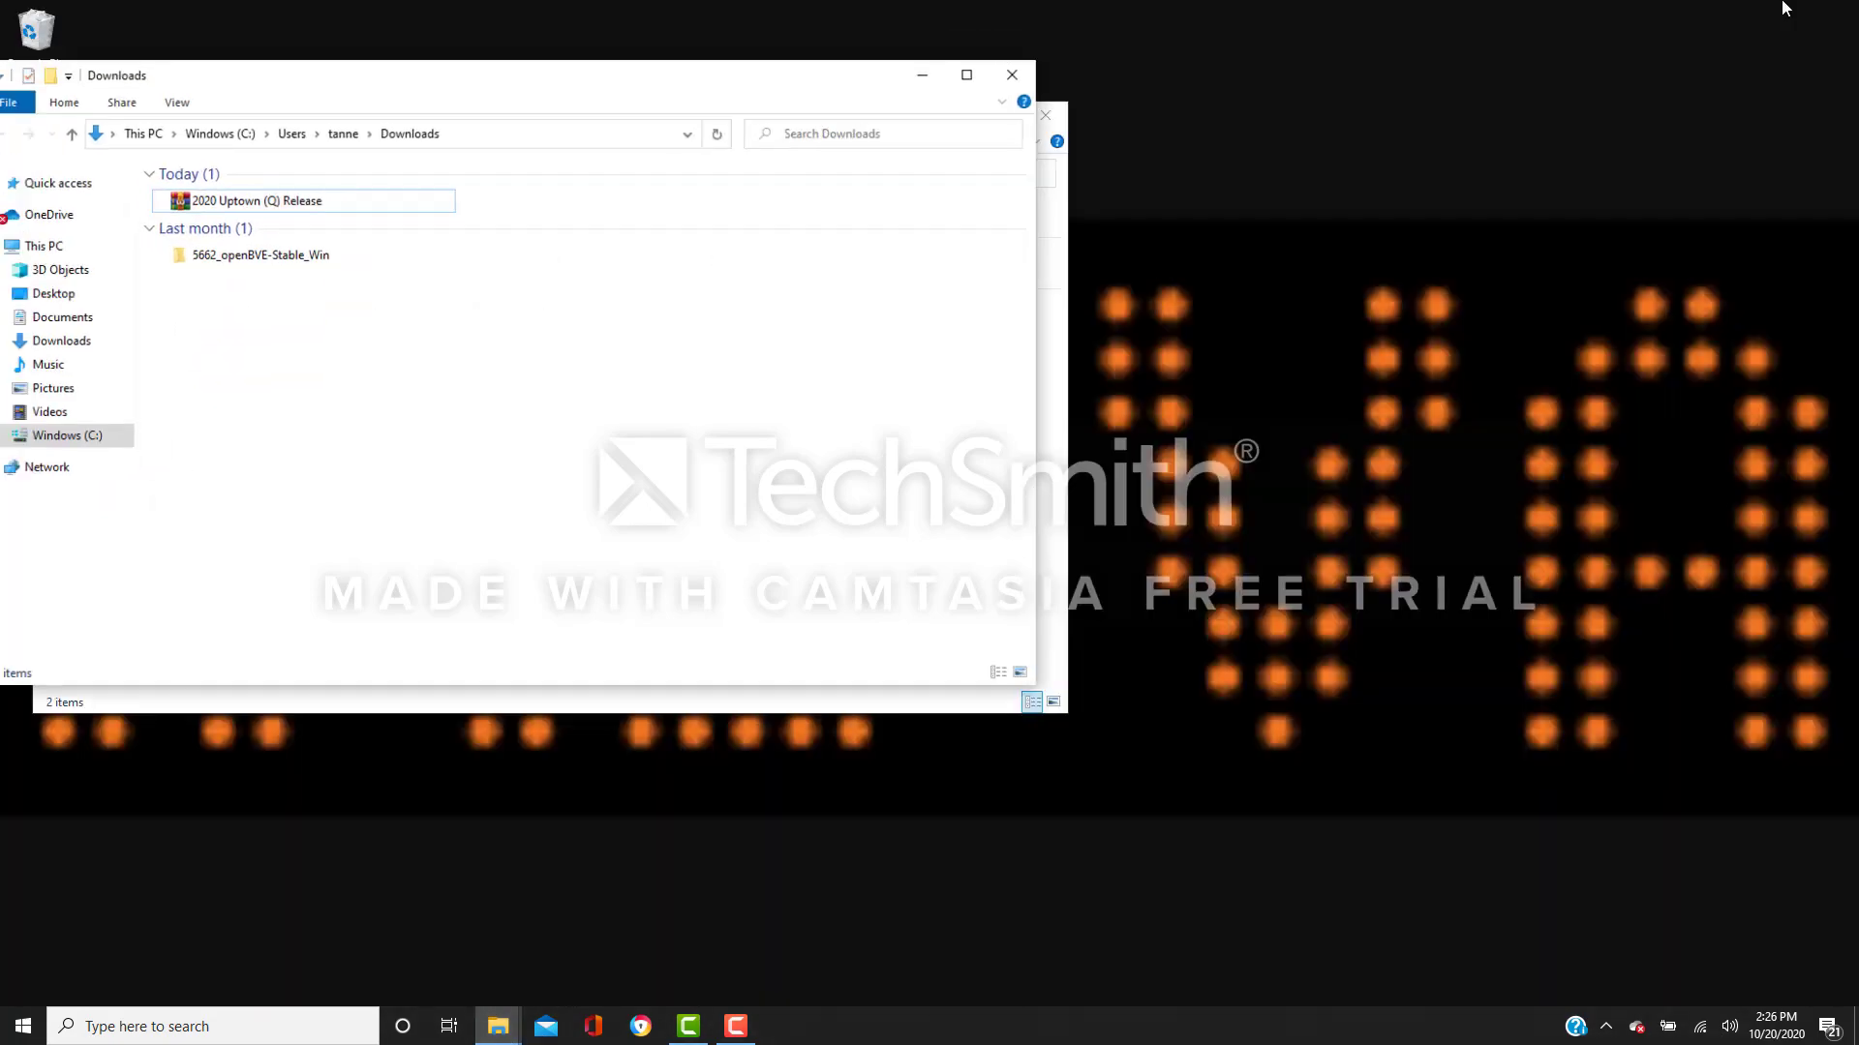
left_click(1790, 9)
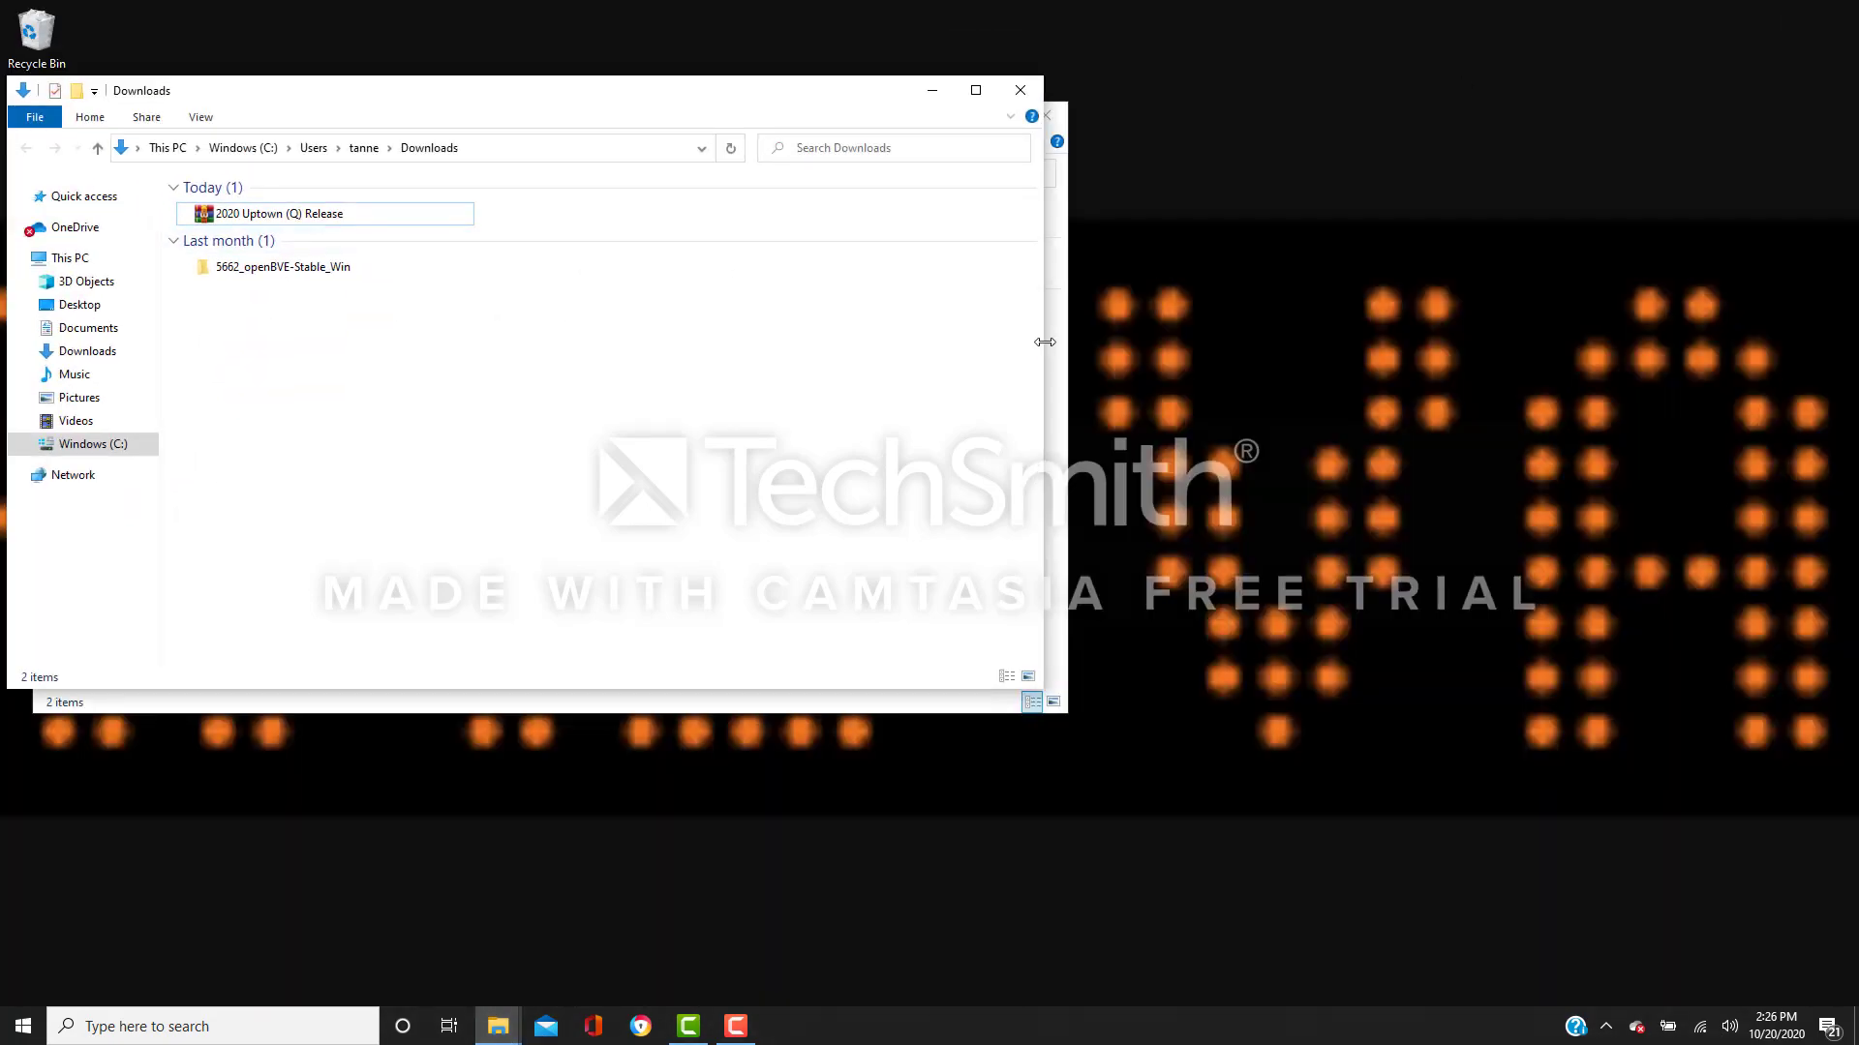
left_click_drag(1044, 342, 1854, 320)
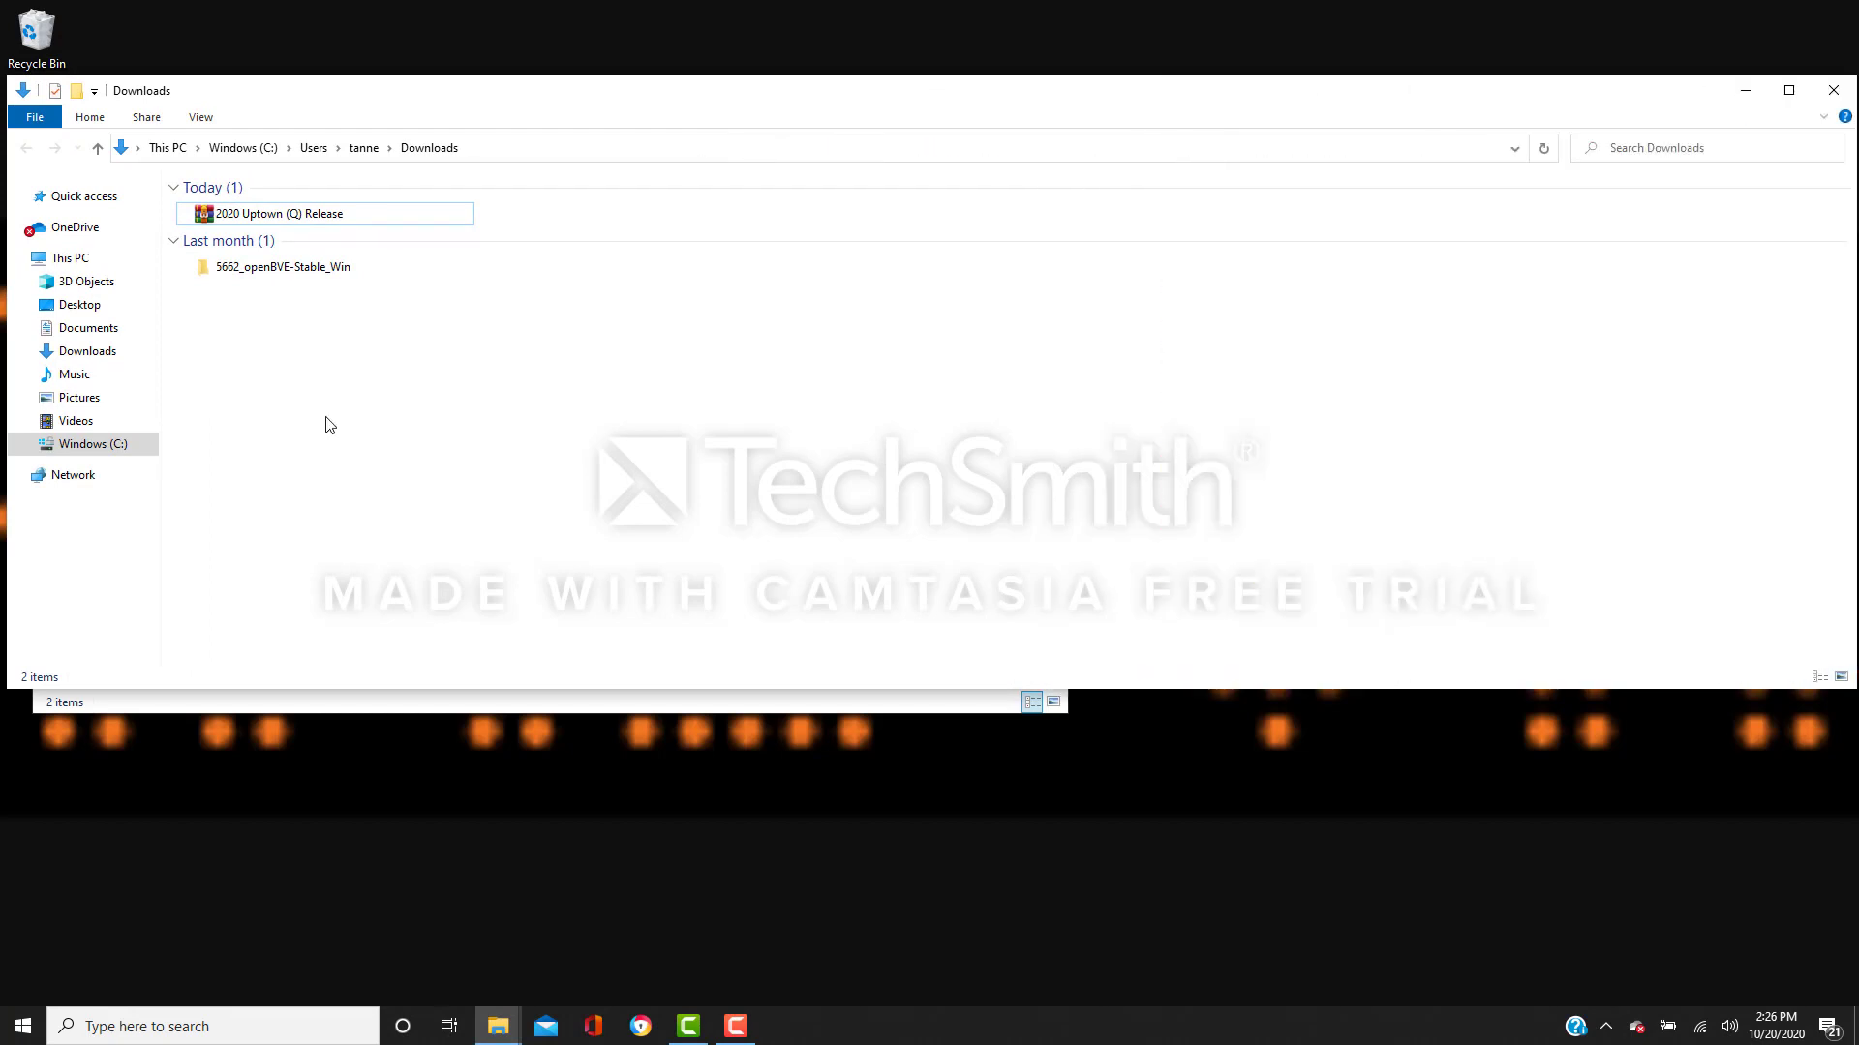
left_click_drag(9, 361, 1089, 387)
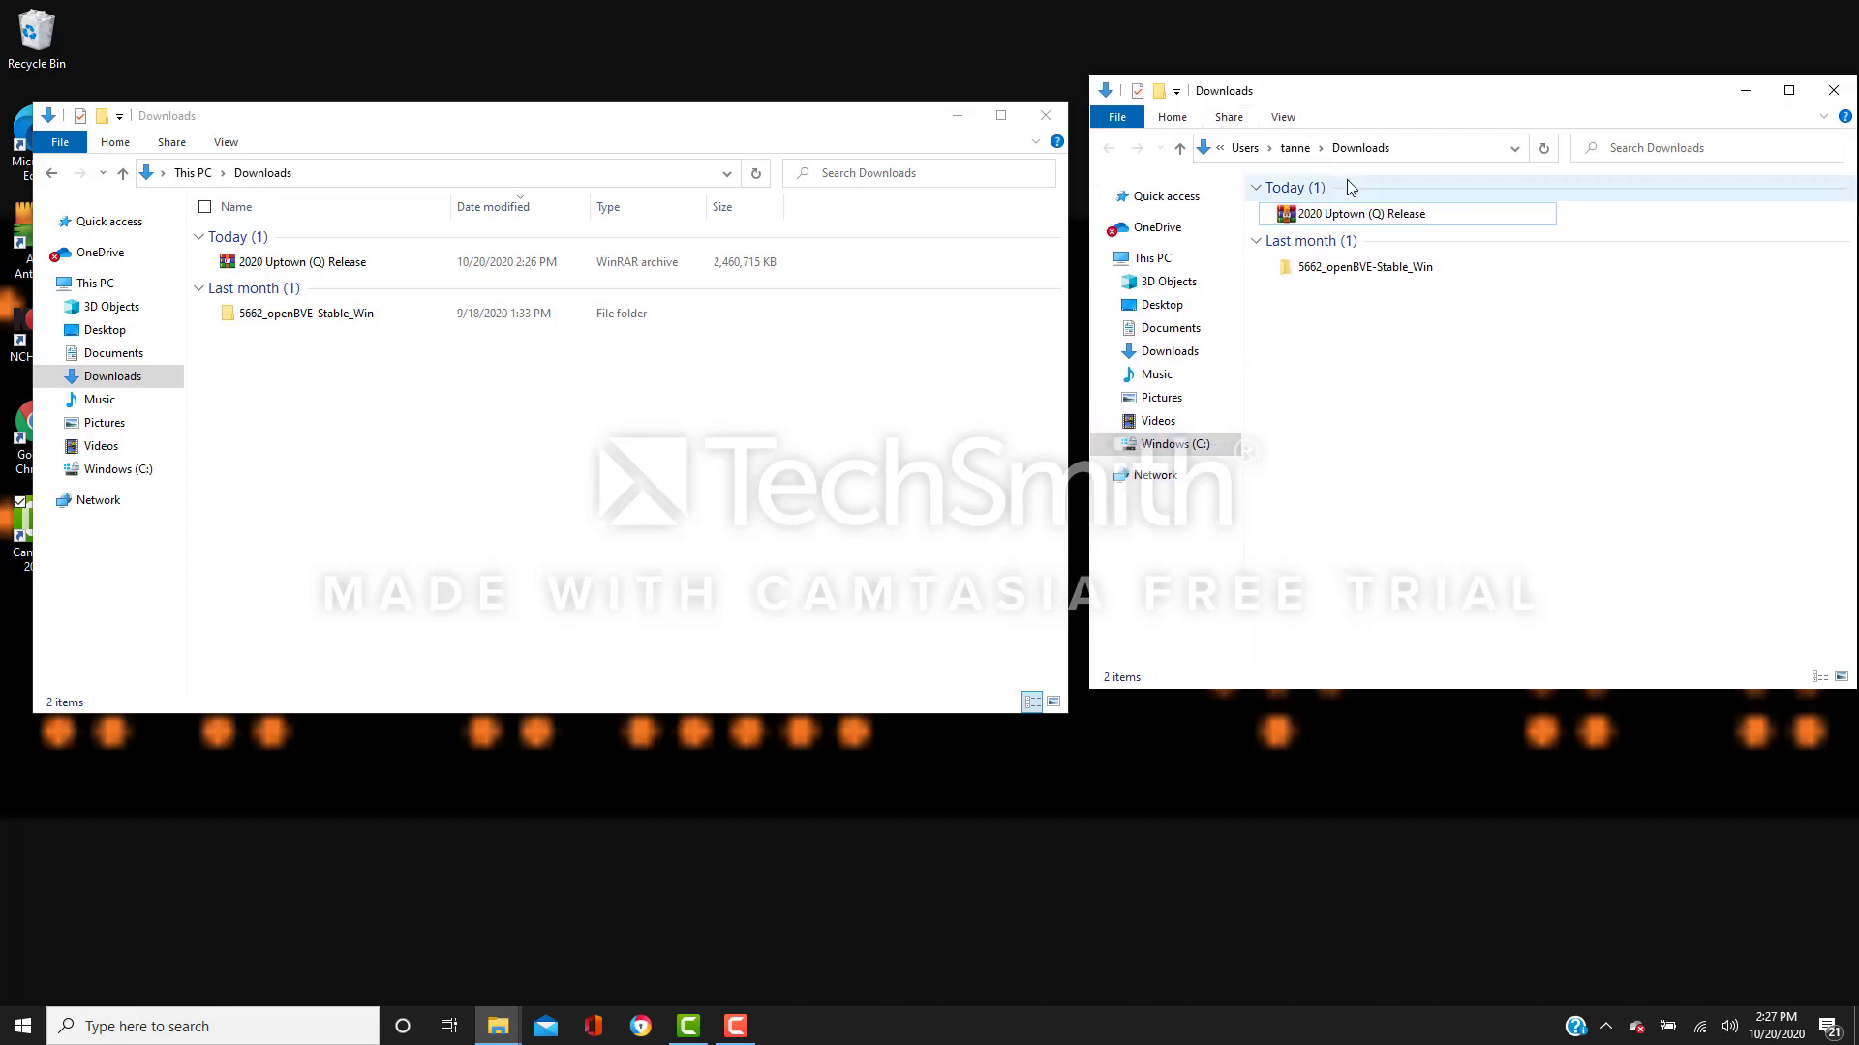
In the resized window, open the Railway folder under 5662_openBVE-Stable_Win, BVE, Stable, Userdata, LegacyContent
double_click(1365, 267)
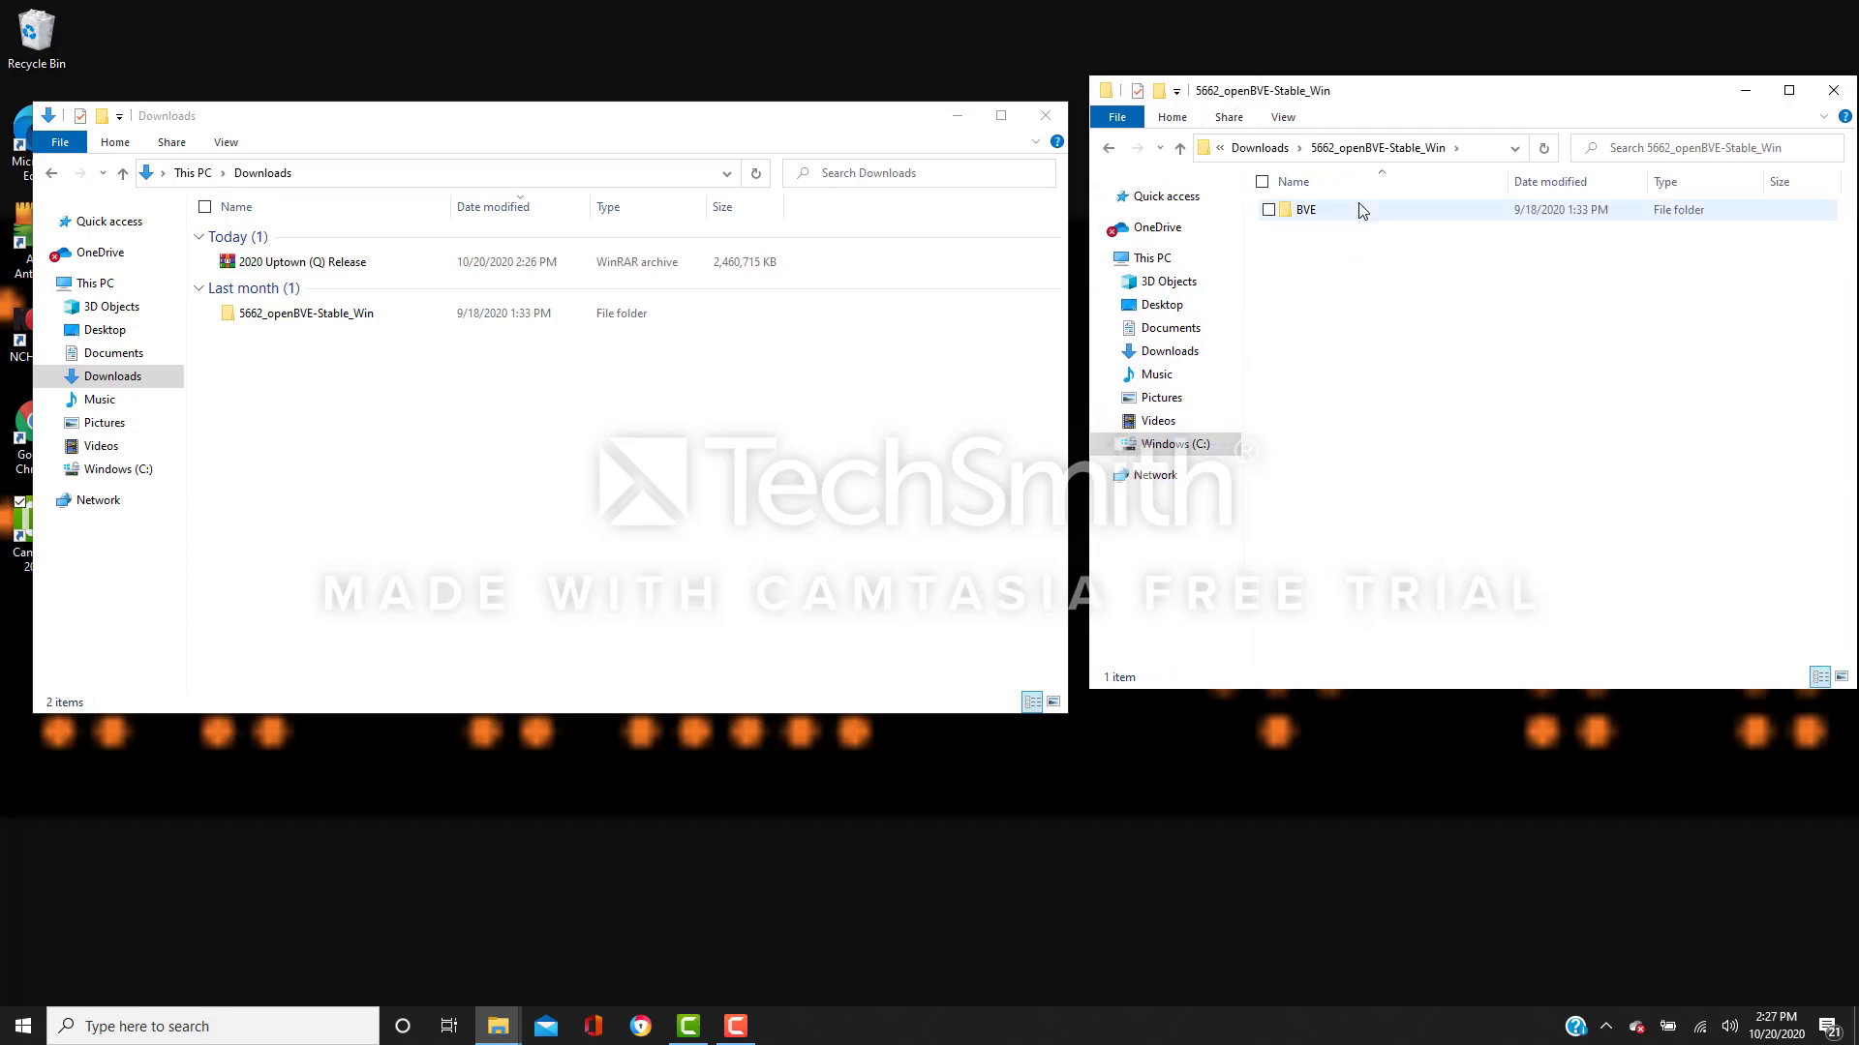
double_click(1362, 211)
double_click(1357, 207)
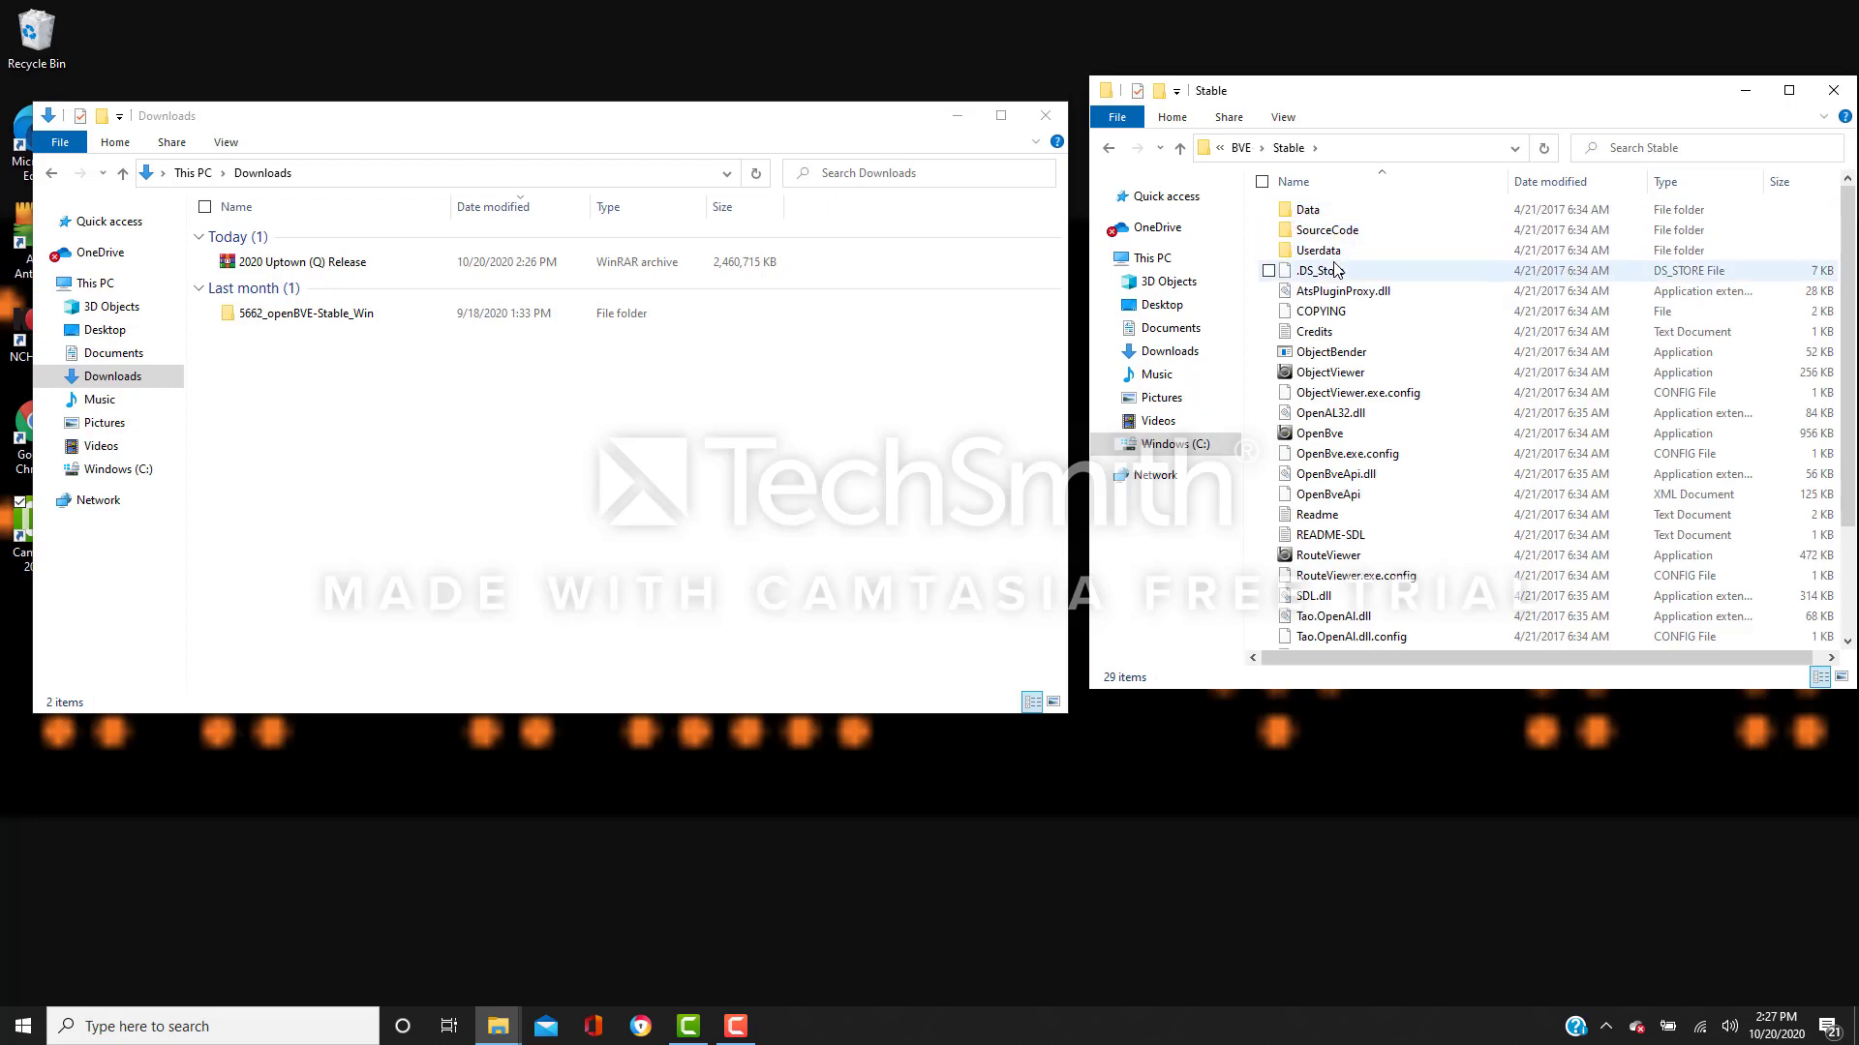
double_click(1336, 251)
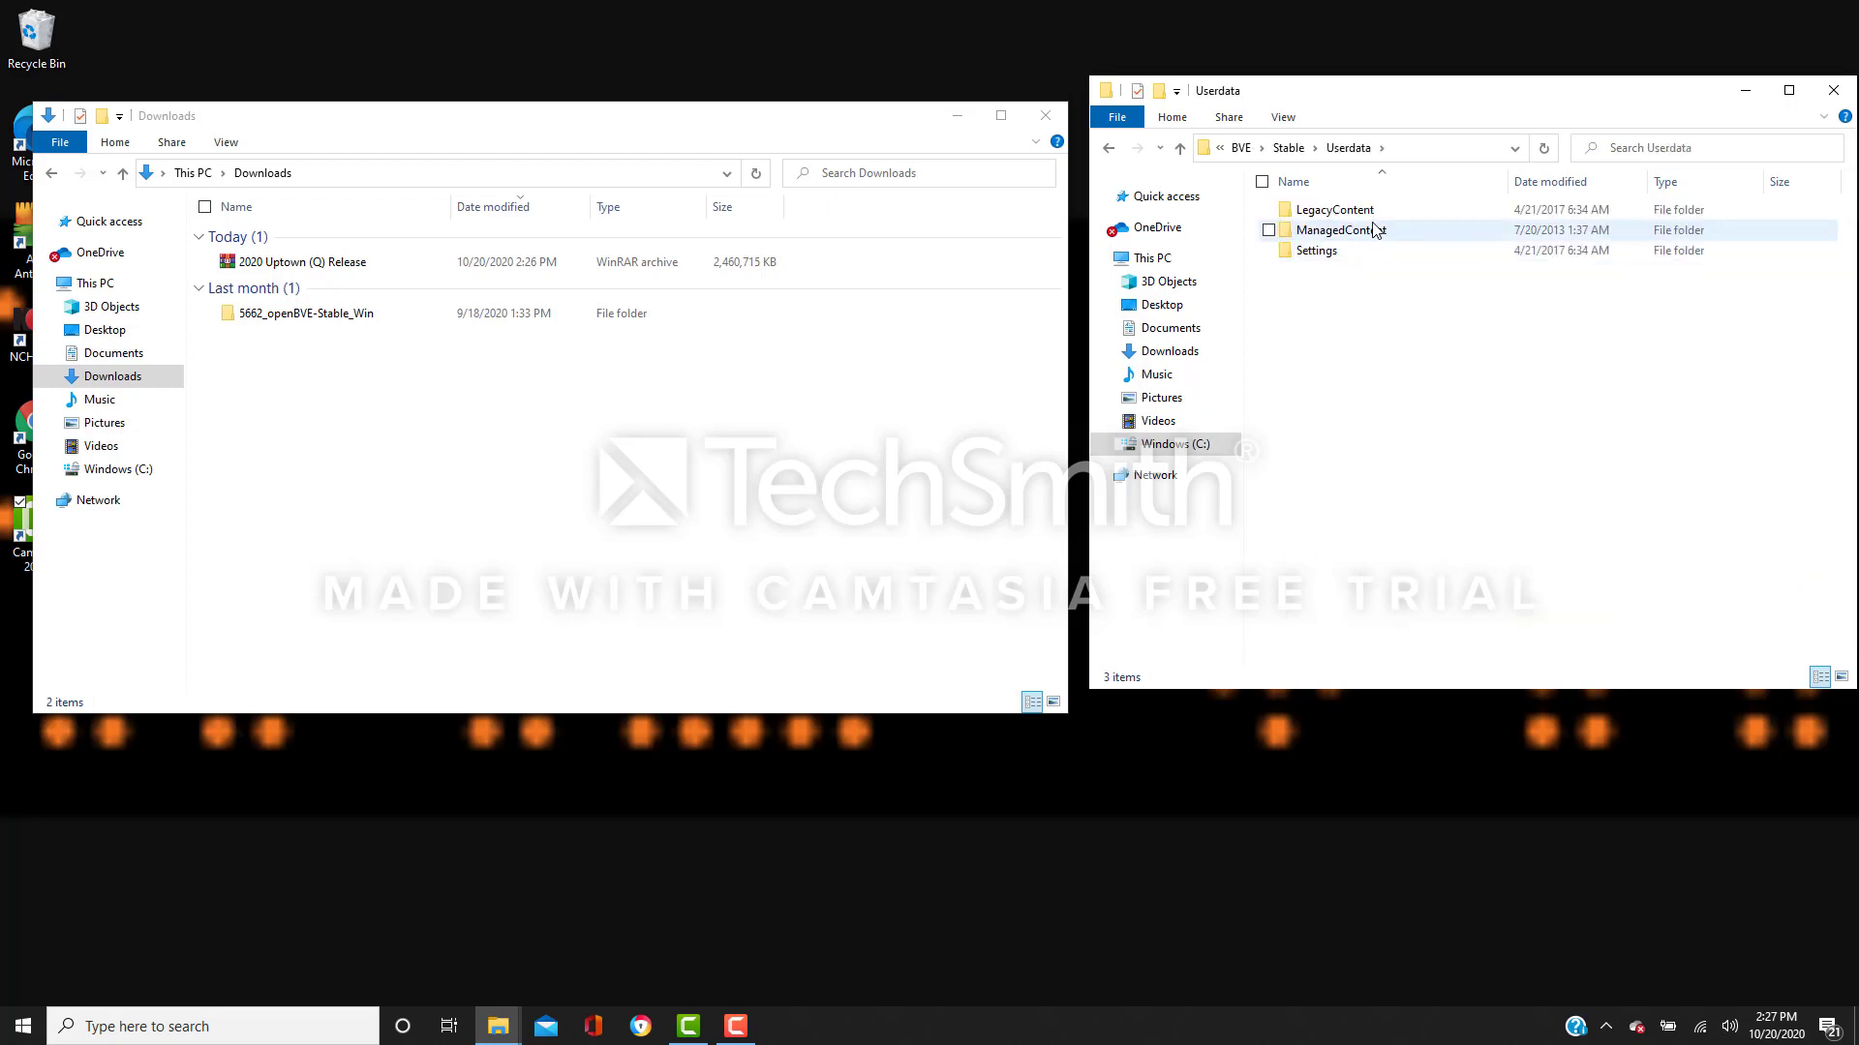
double_click(1374, 211)
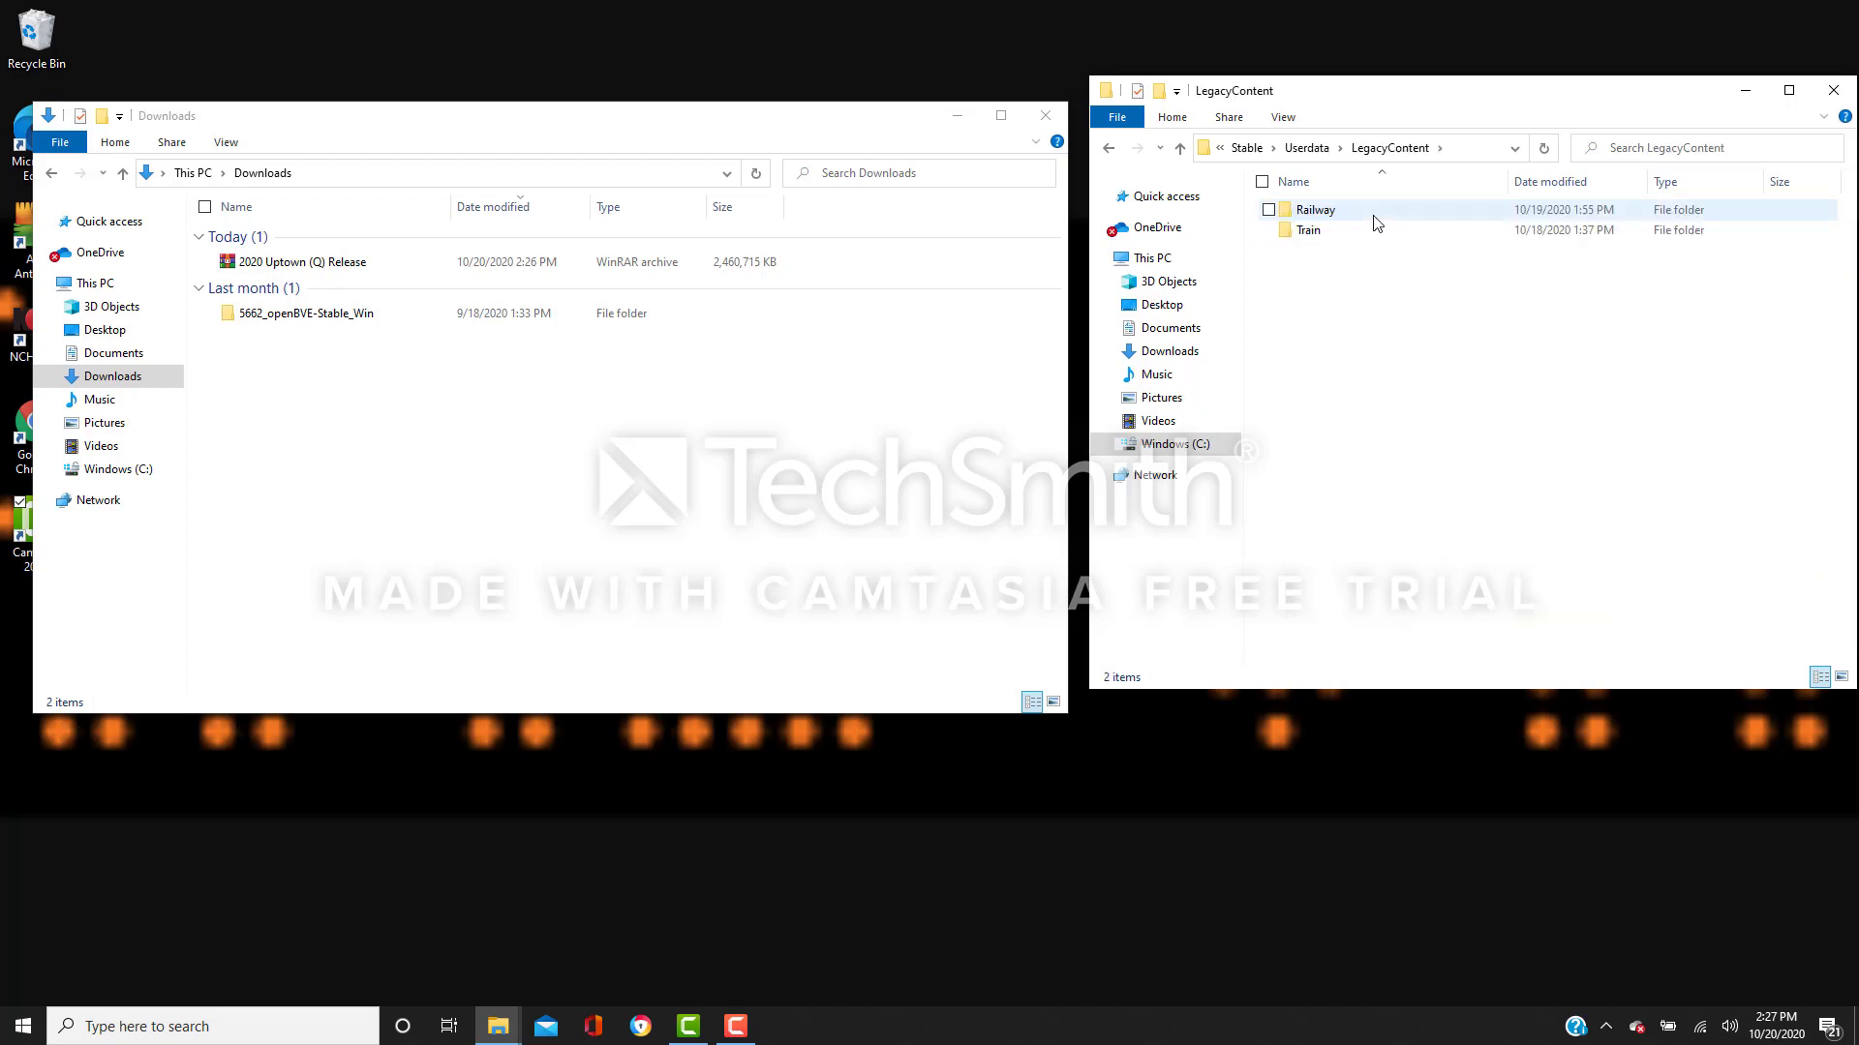
double_click(1374, 216)
Extract the 2020 Uptown (Q) Release archive into its own folder in Downloads
left_click(444, 262)
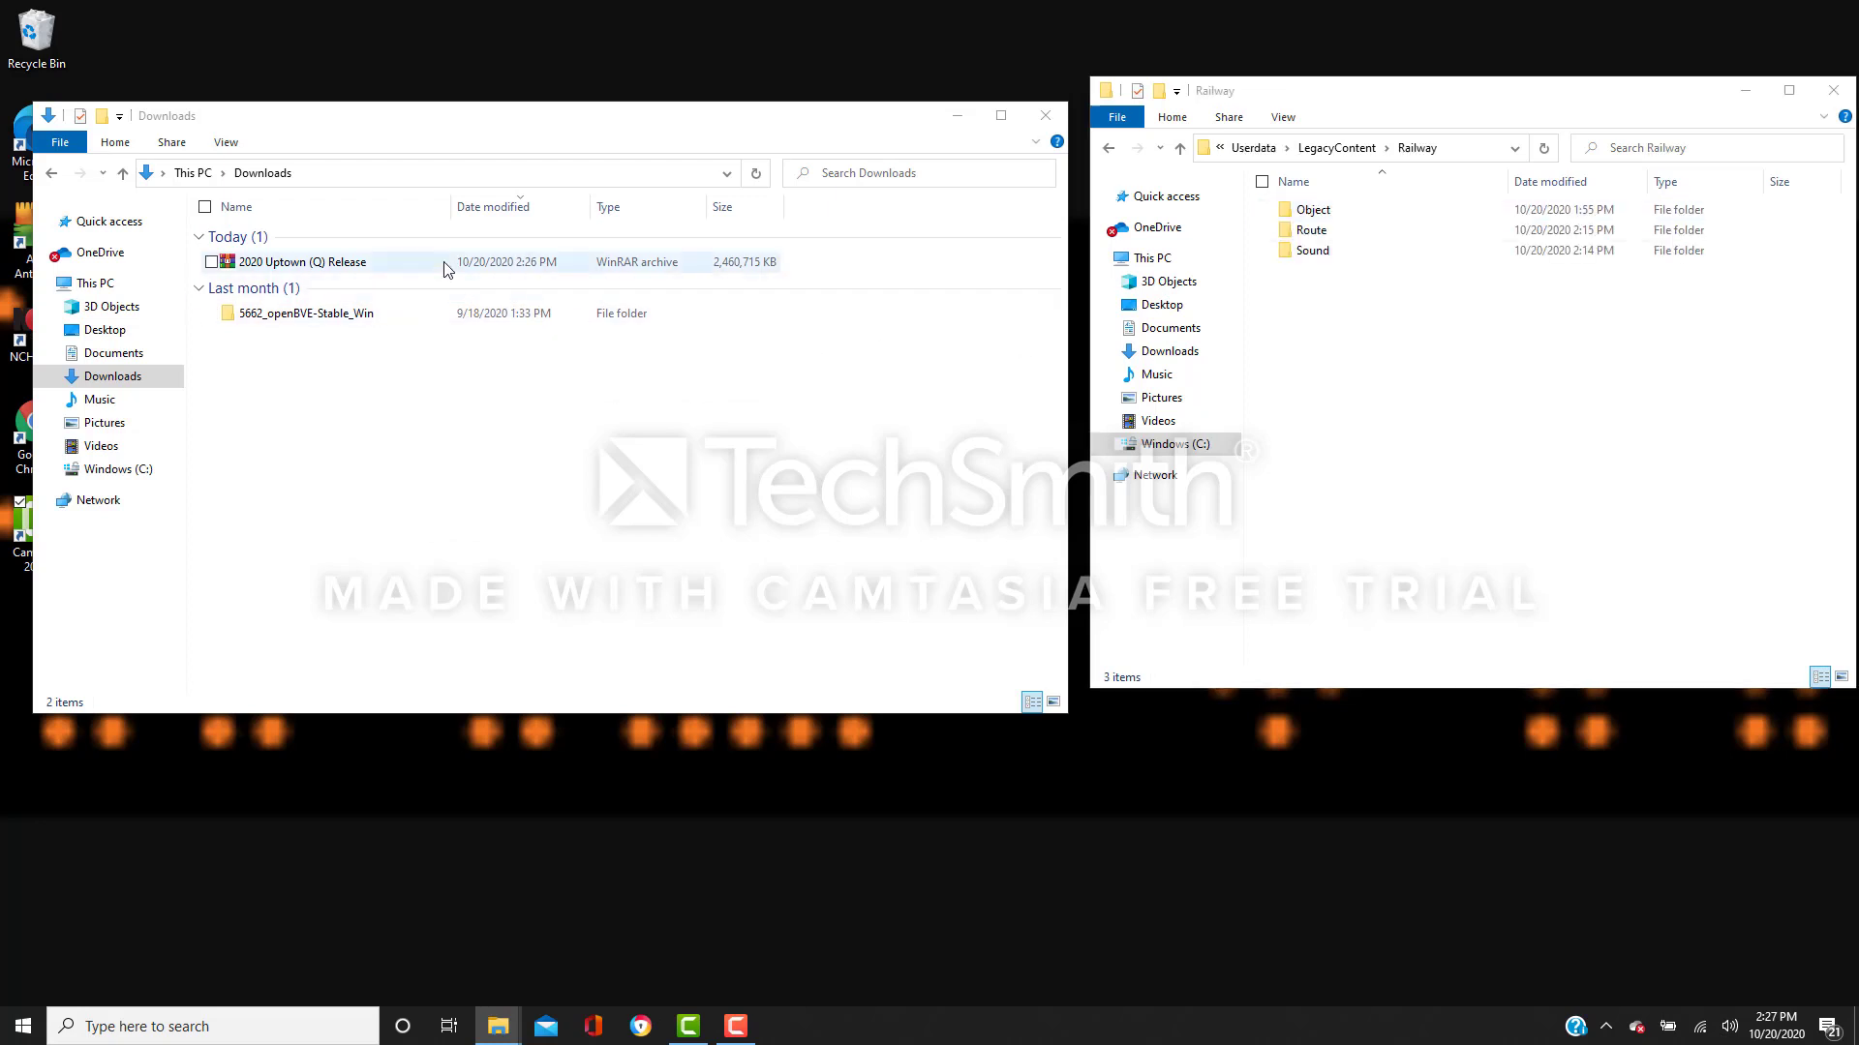
right_click(445, 263)
left_click(293, 404)
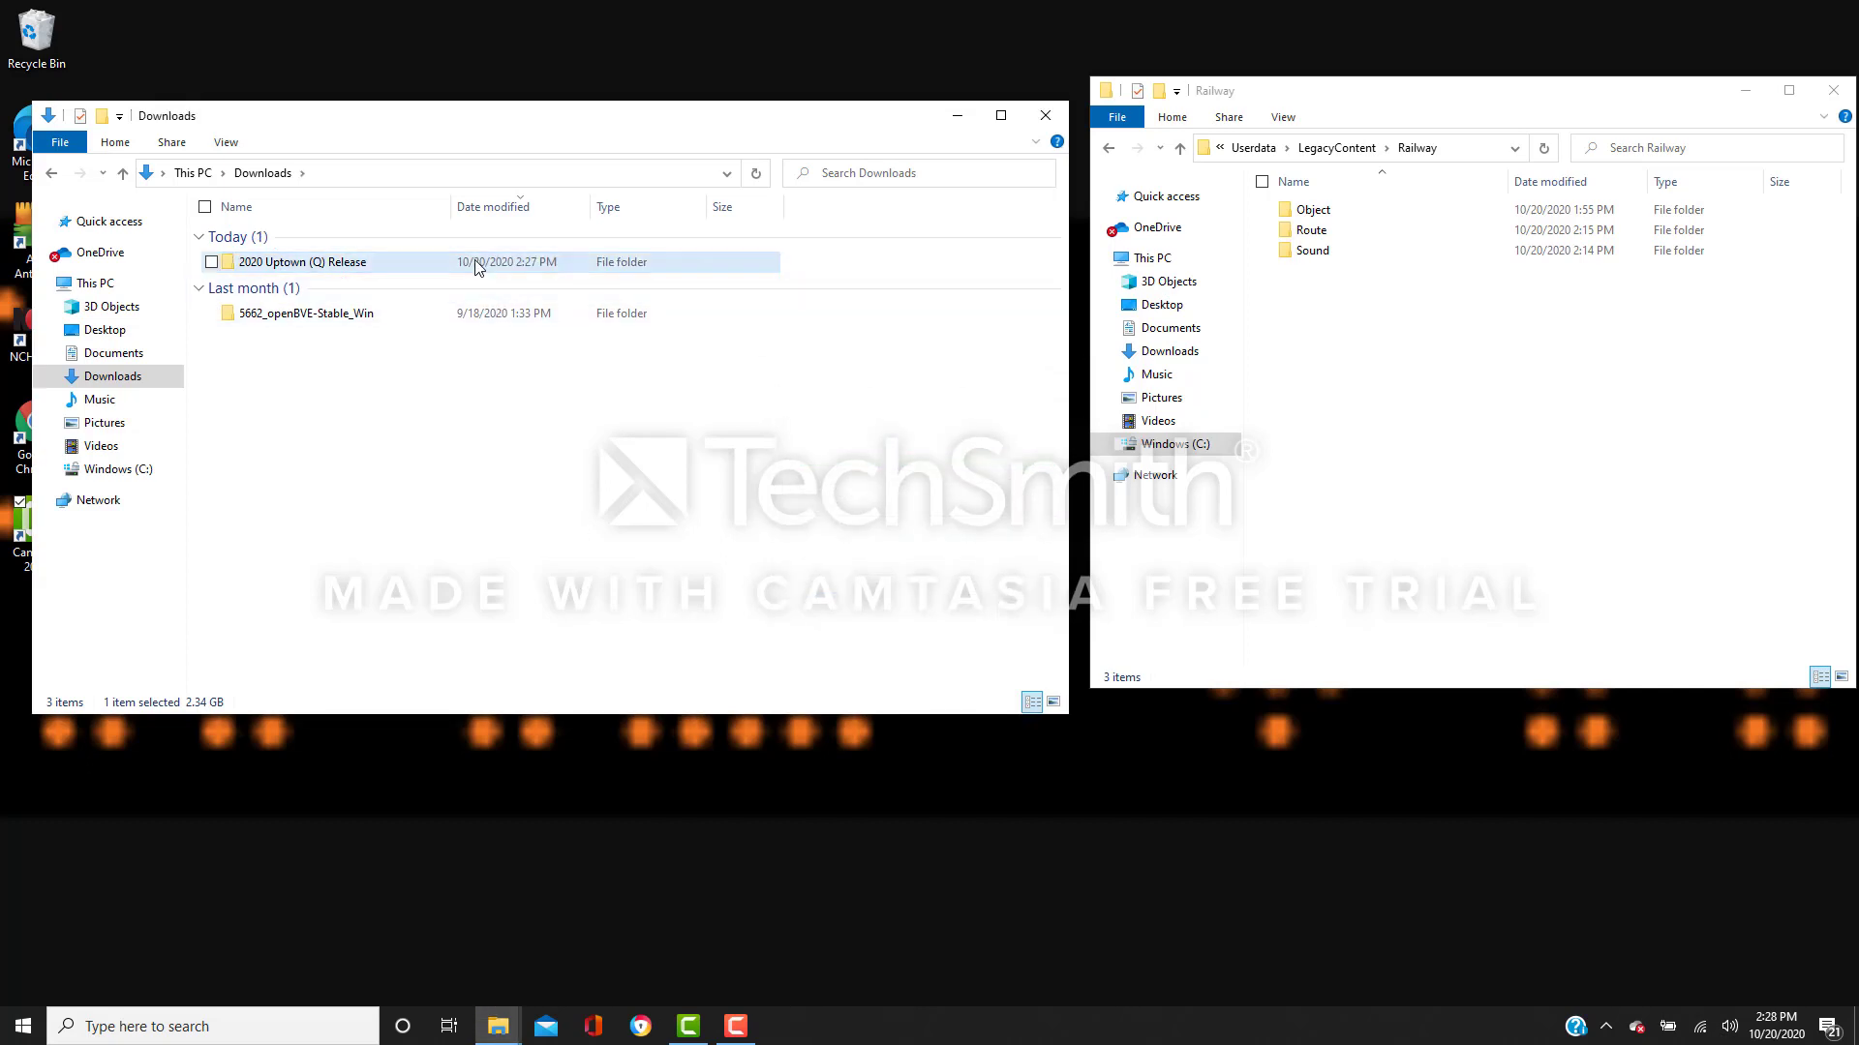
Move all folders from the extracted release's Object folder into the Railway Object folder, replacing files with the same names
double_click(471, 281)
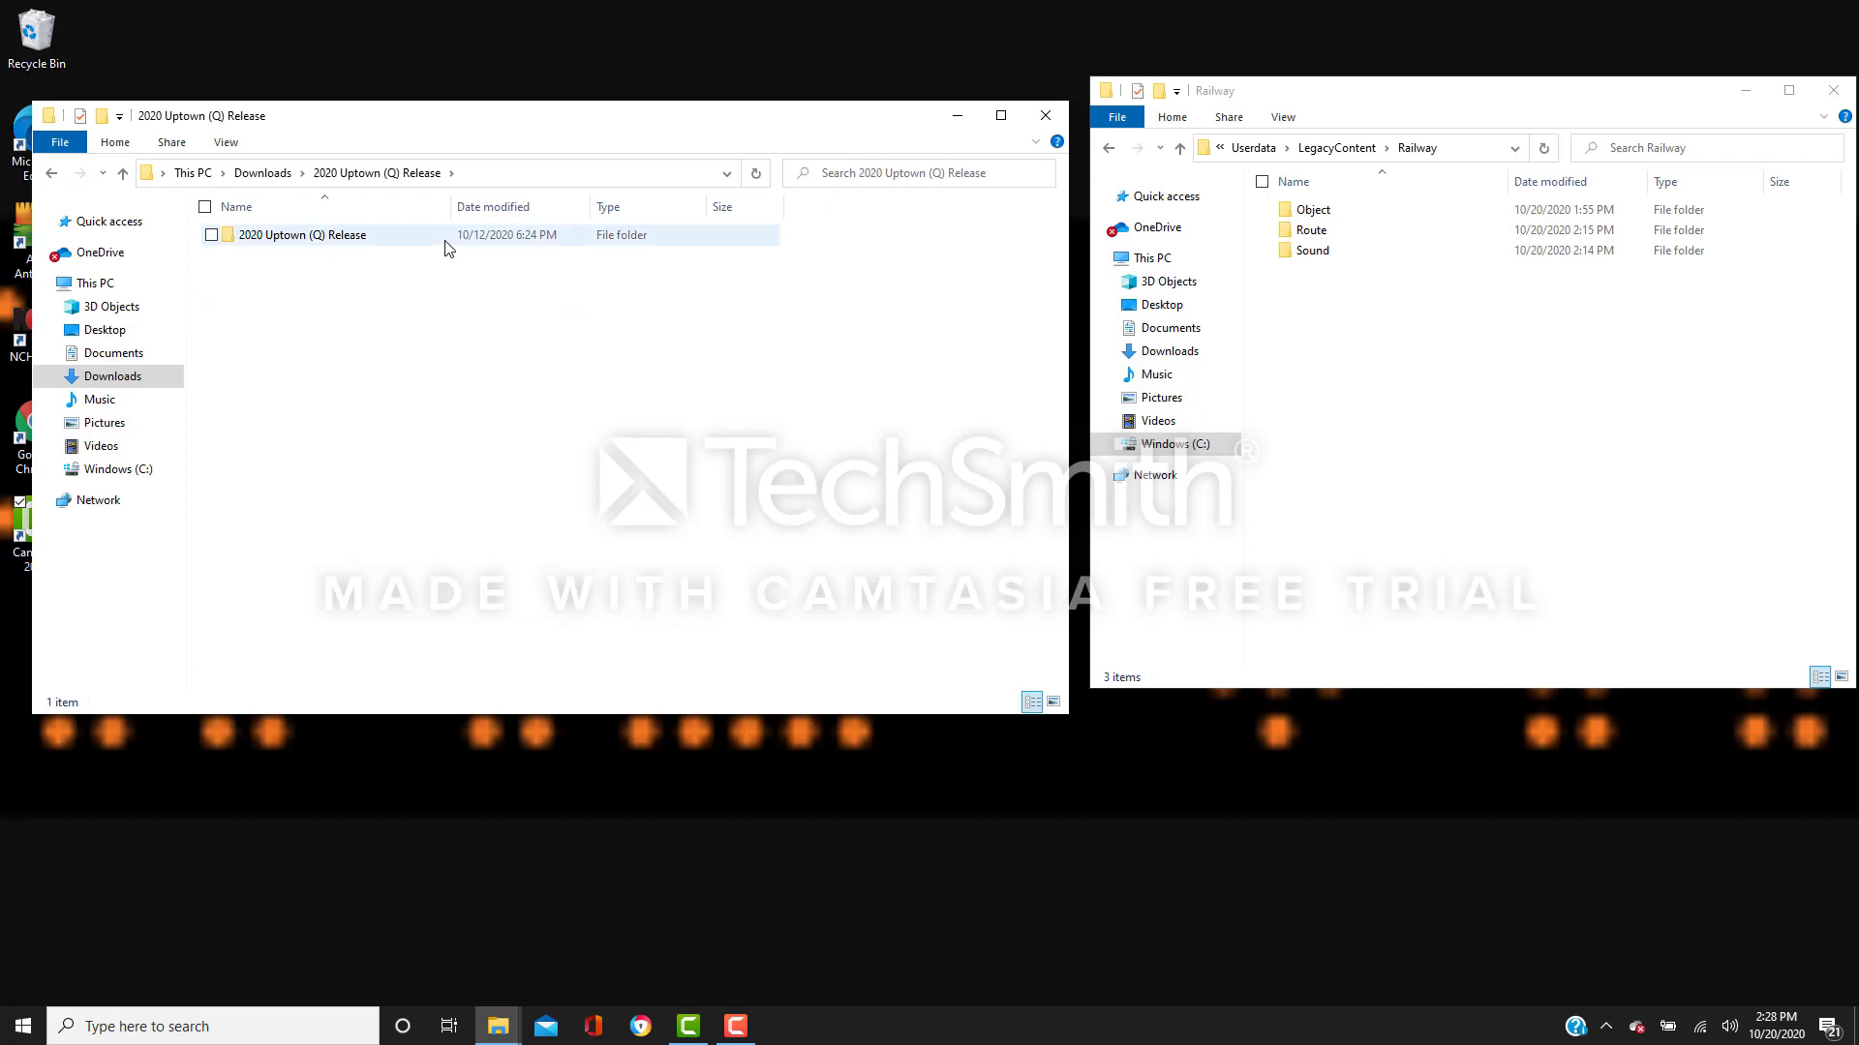
double_click(445, 242)
left_click(445, 245)
double_click(445, 242)
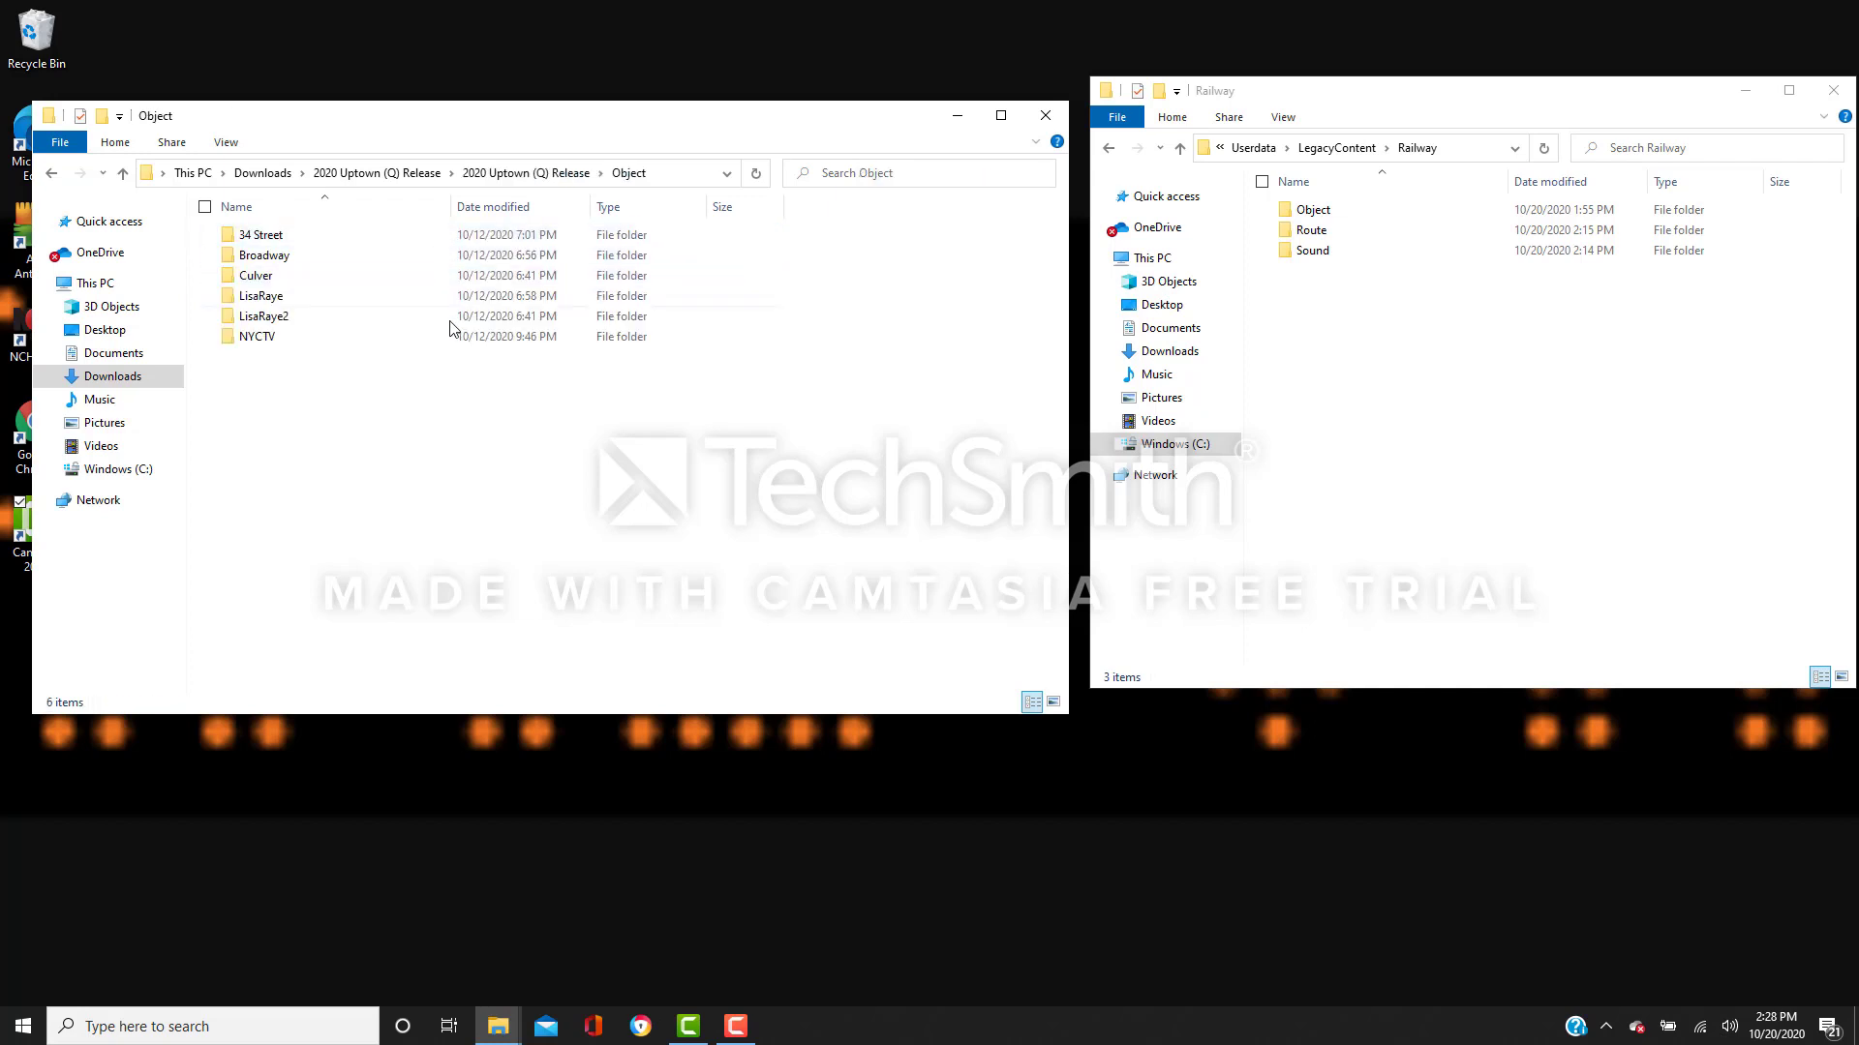
left_click_drag(435, 397, 1405, 210)
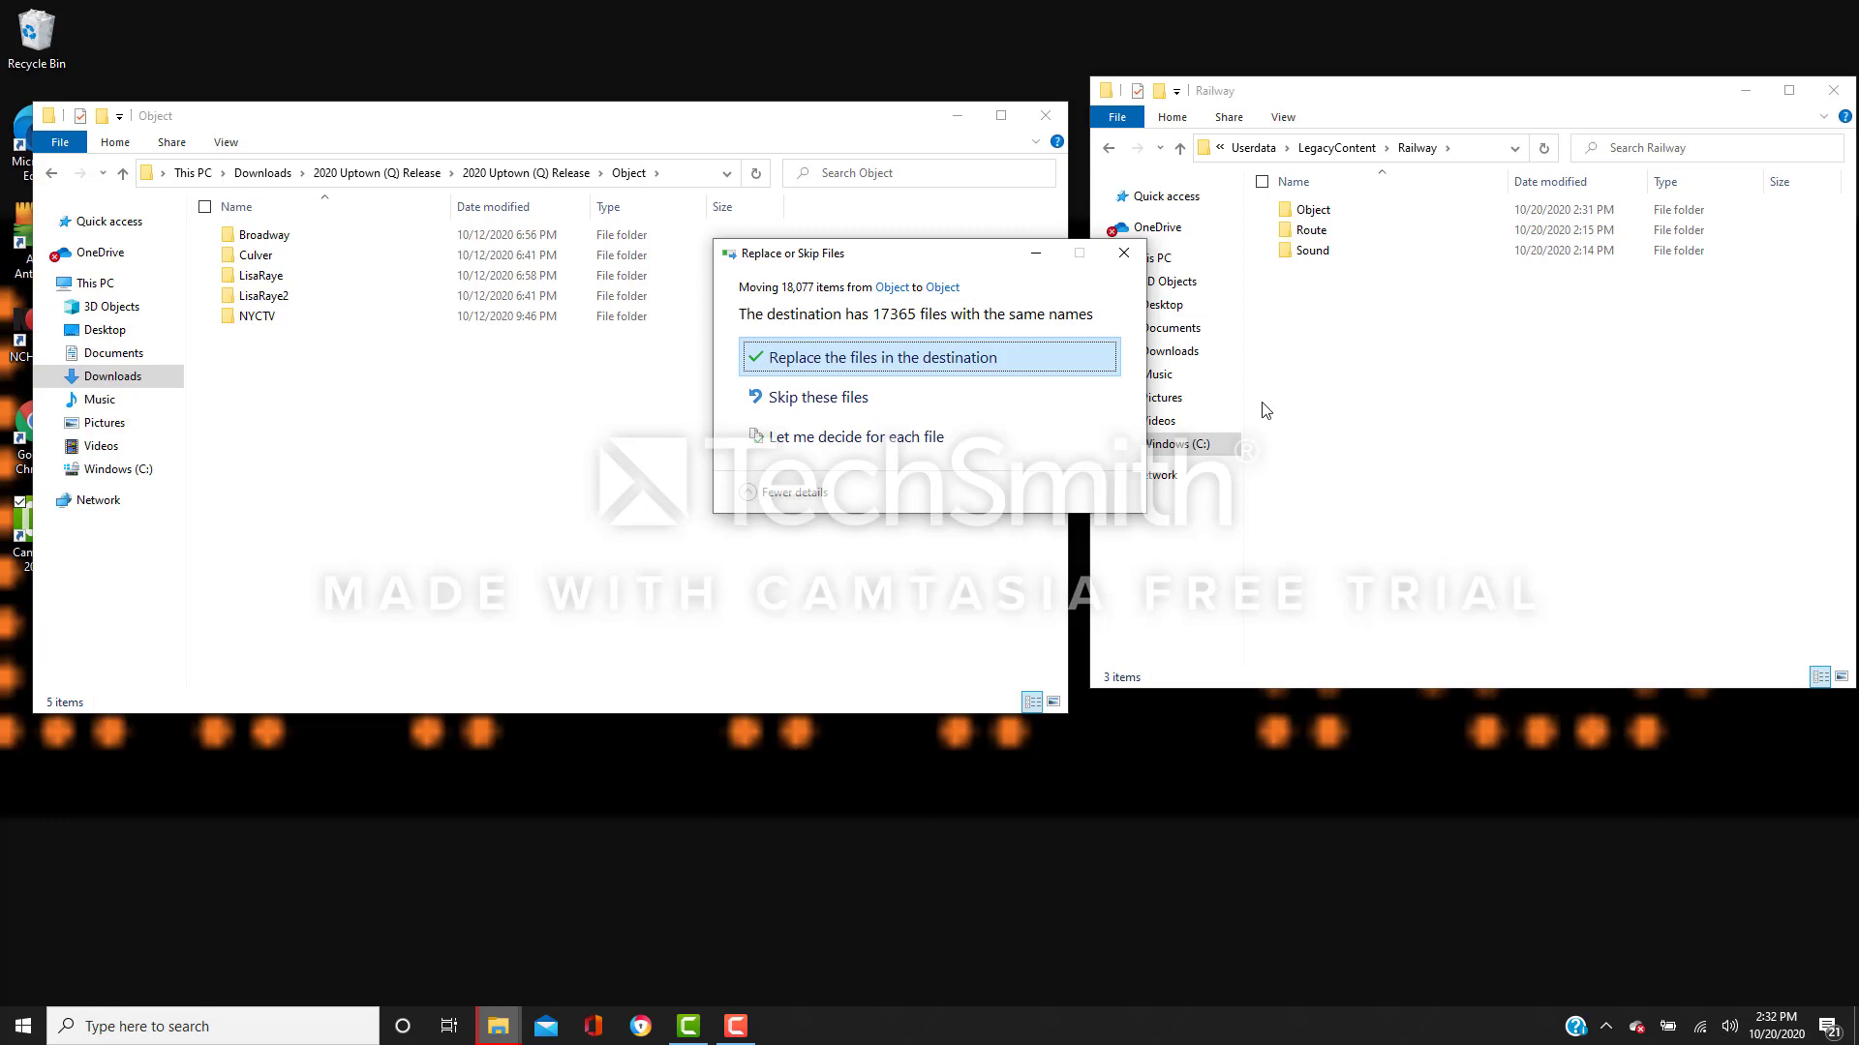
left_click(991, 357)
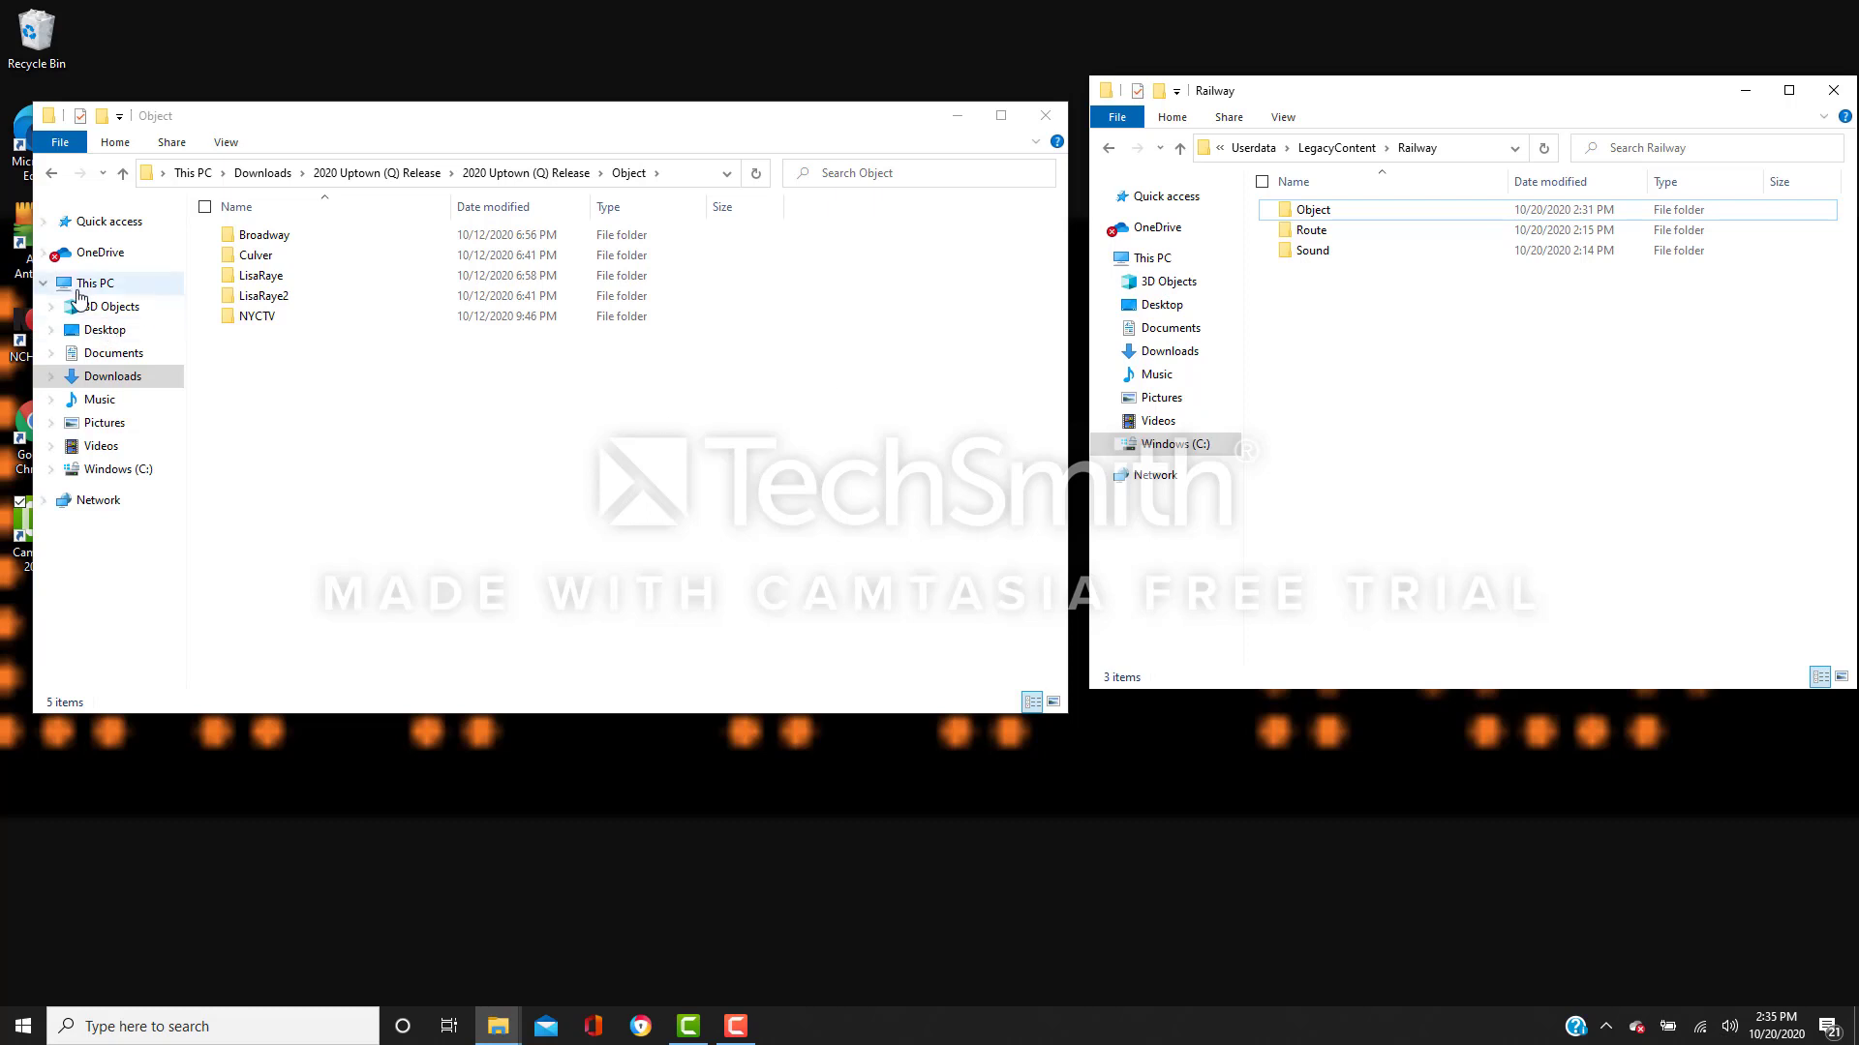
Check the TFO Version folder in the release's Route folder, and create a folder beside it named NYCT-Q line to 96 street release
left_click(123, 175)
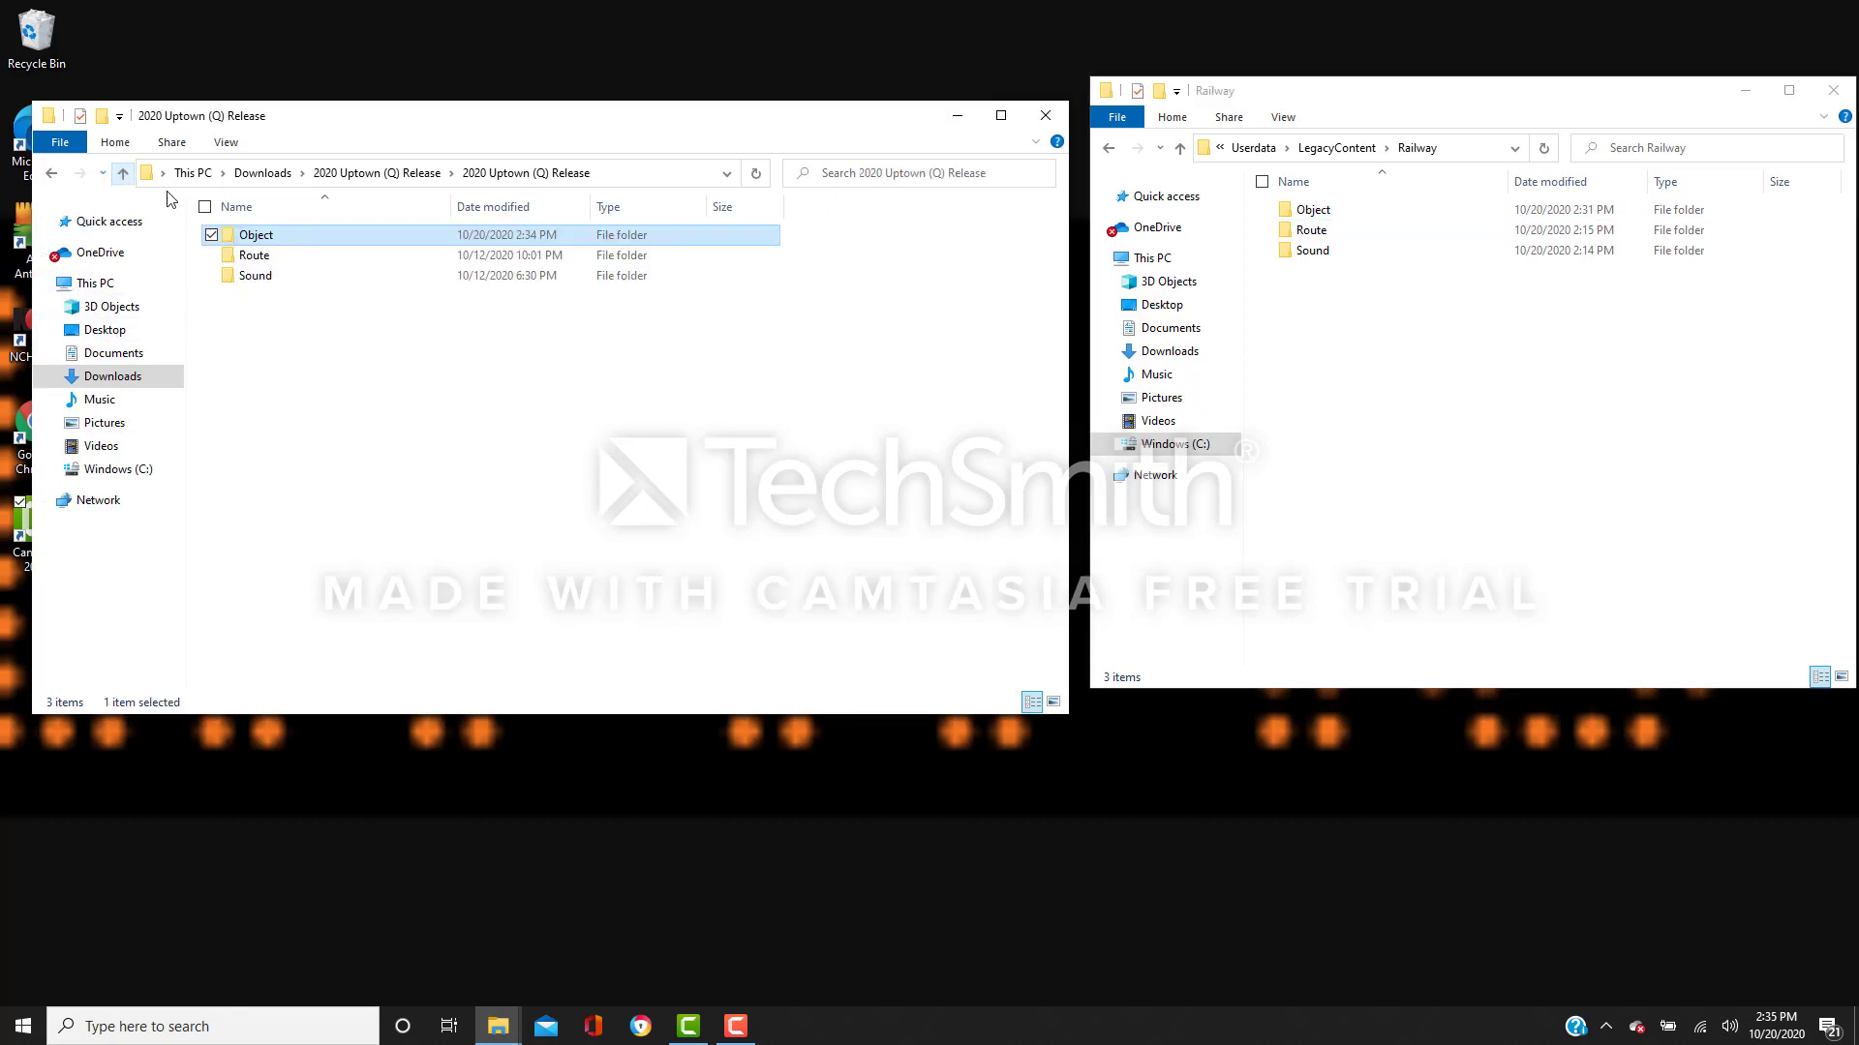
double_click(253, 255)
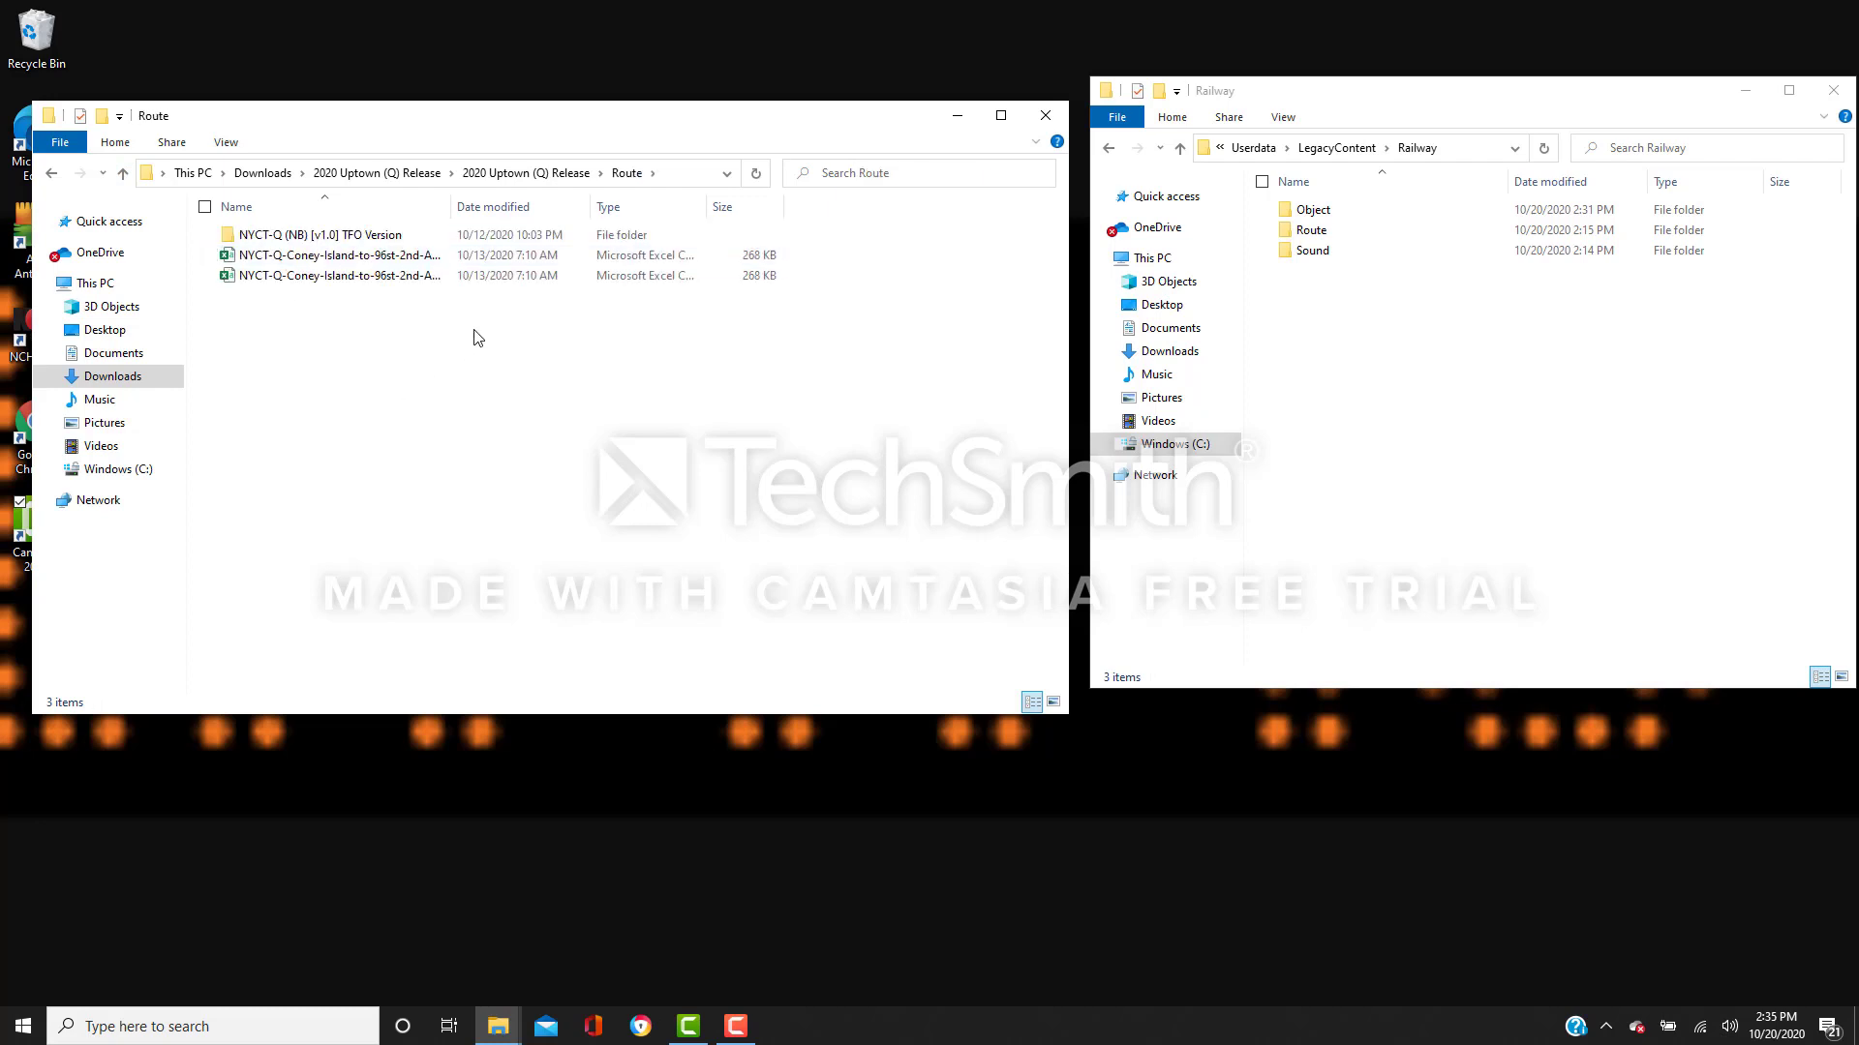
double_click(375, 234)
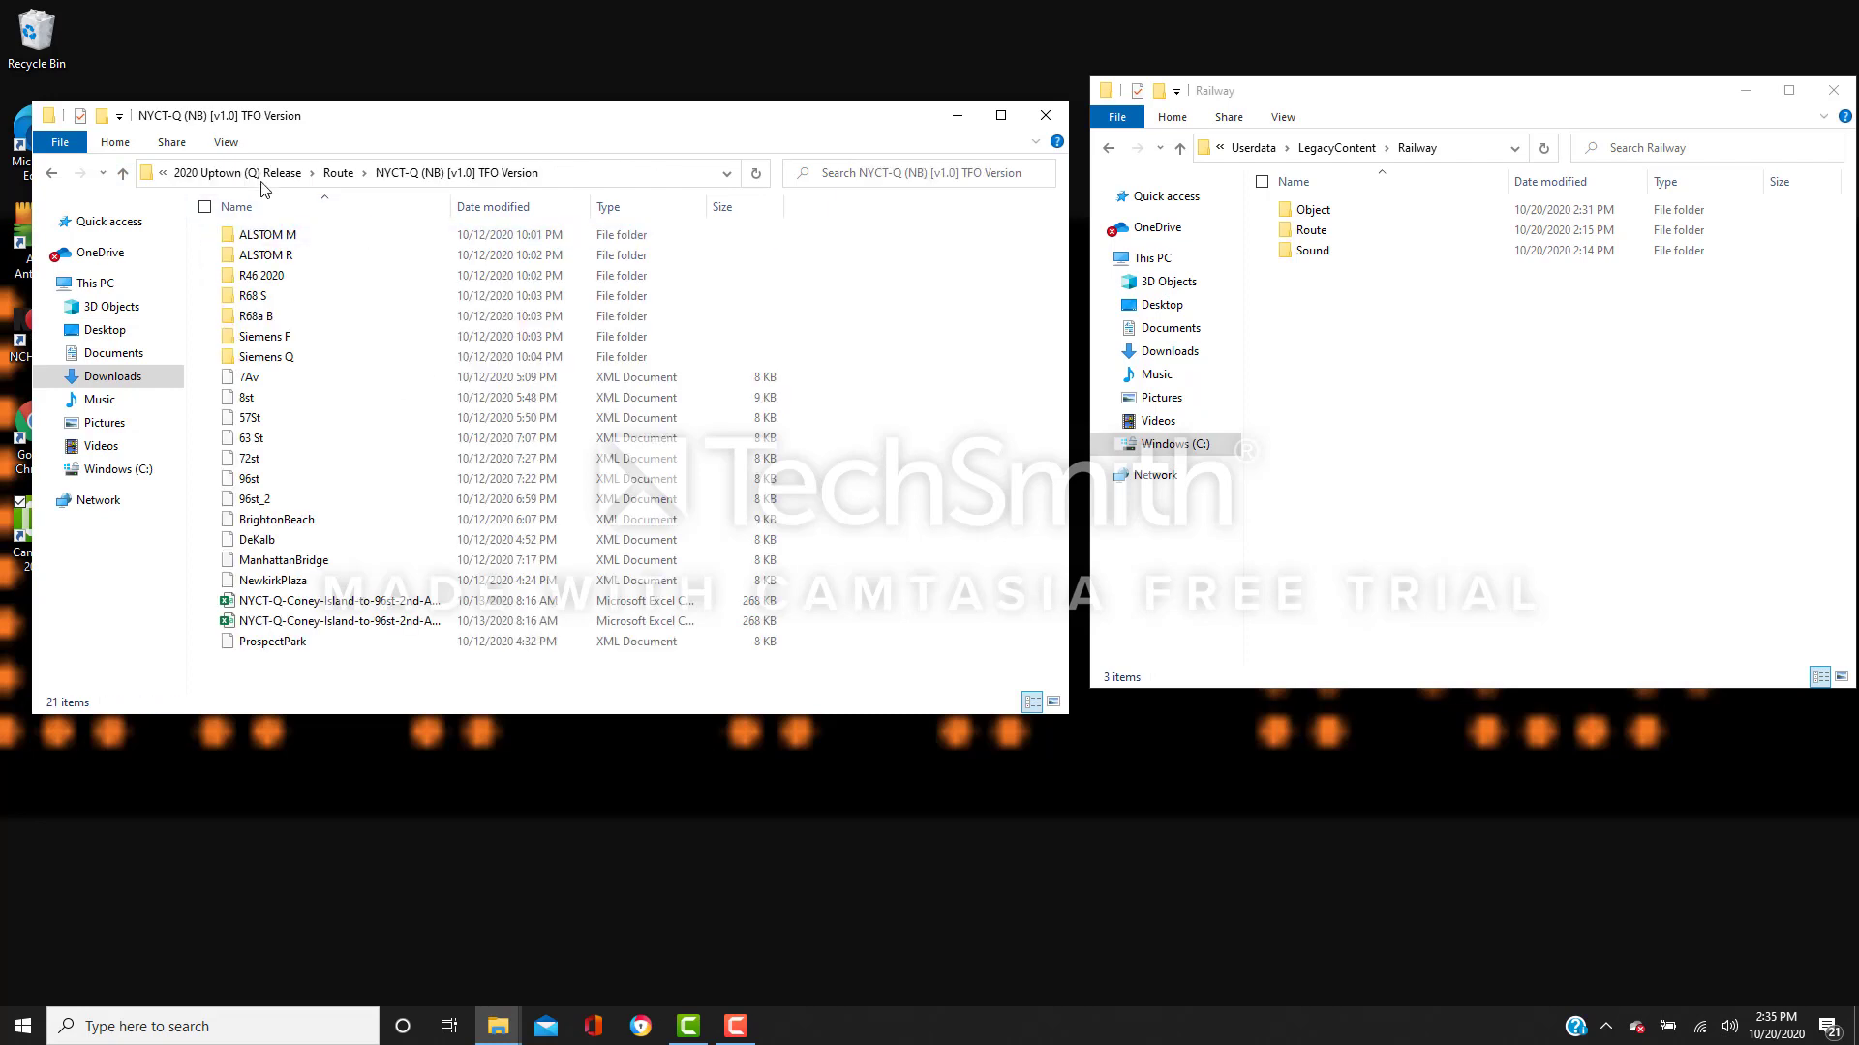
left_click(123, 174)
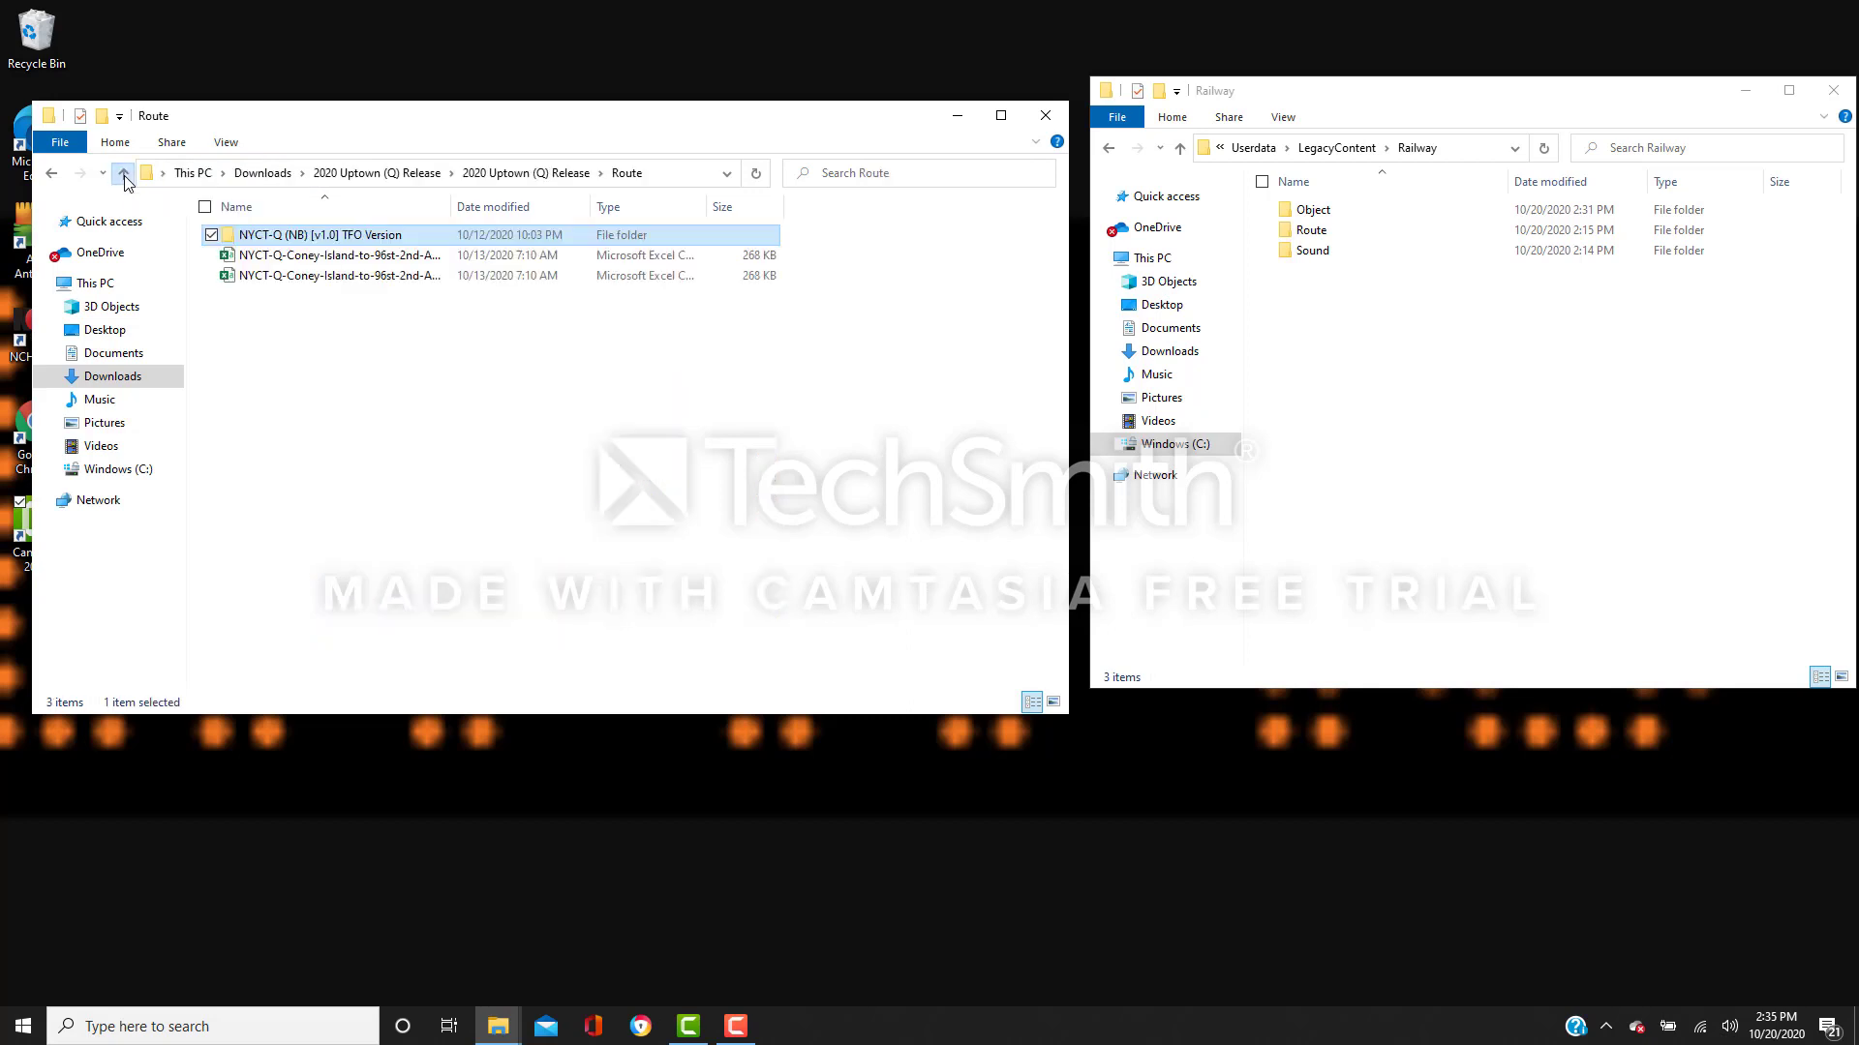
left_click(341, 362)
right_click(358, 336)
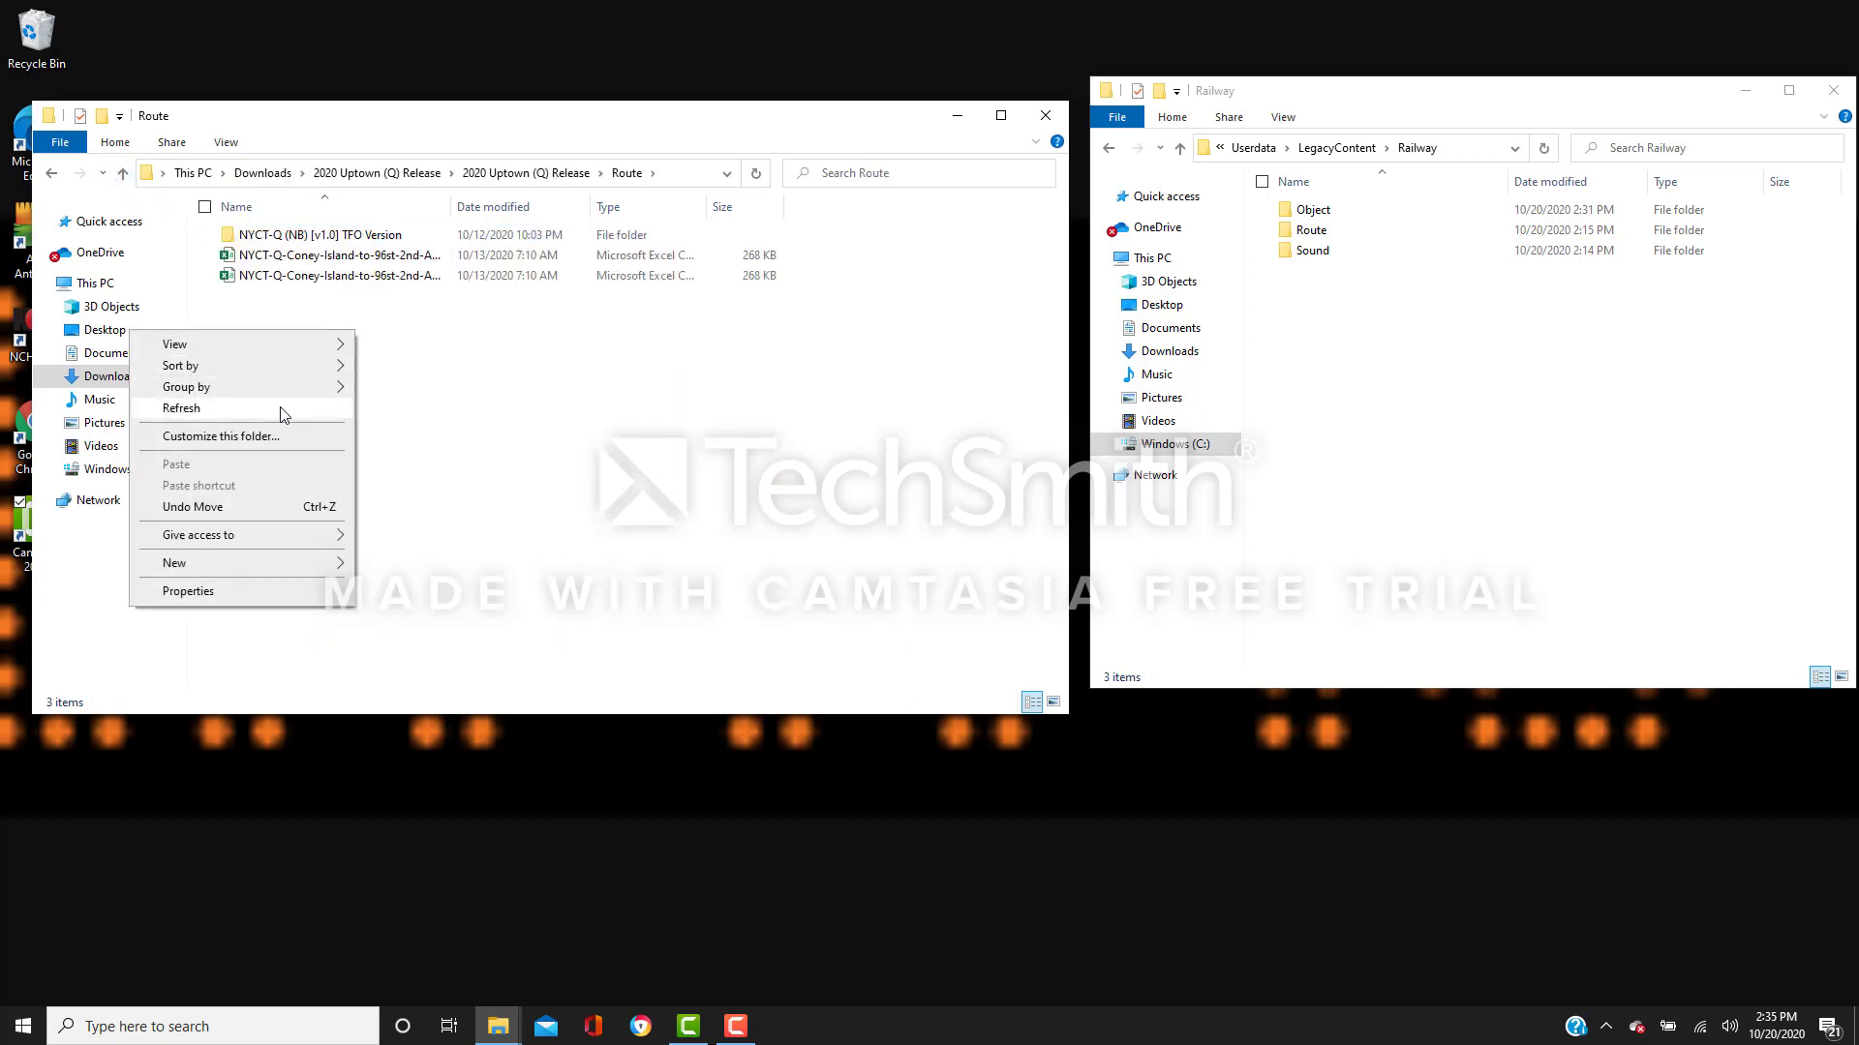
mouse_move(249, 559)
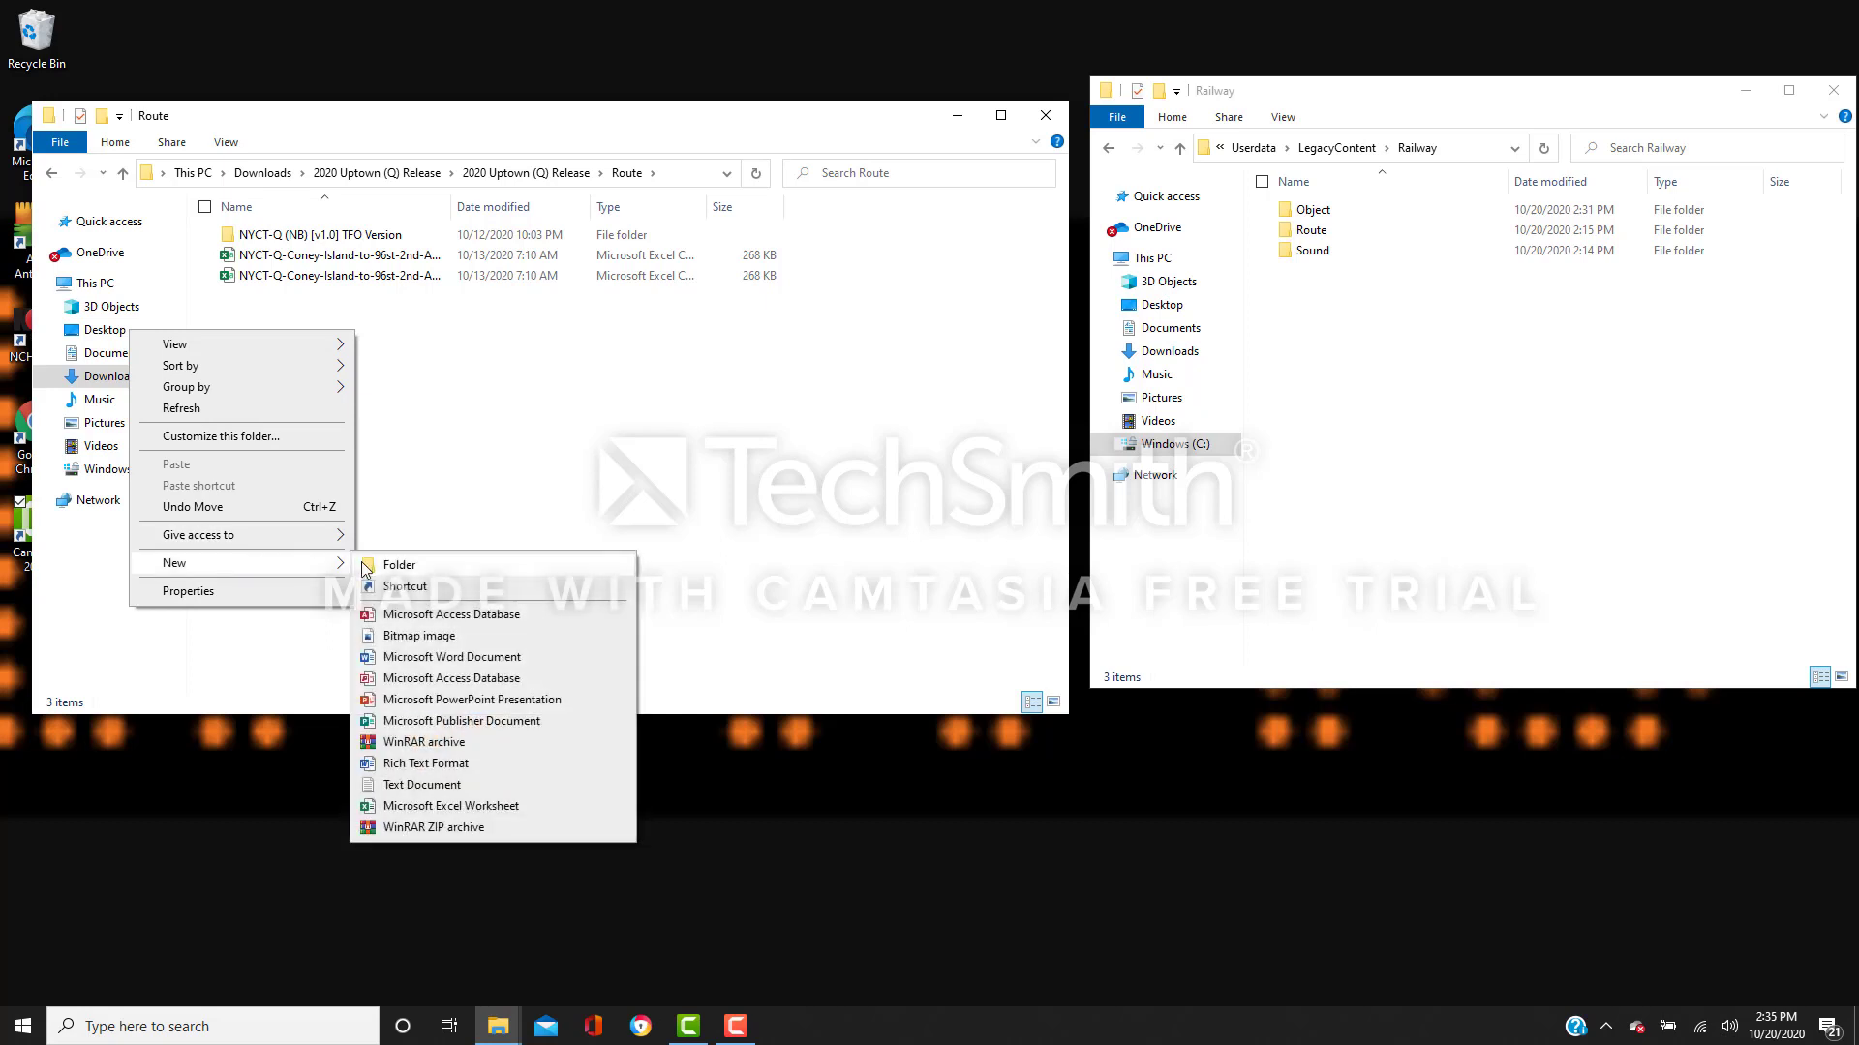
left_click(375, 566)
key("BackSpace")
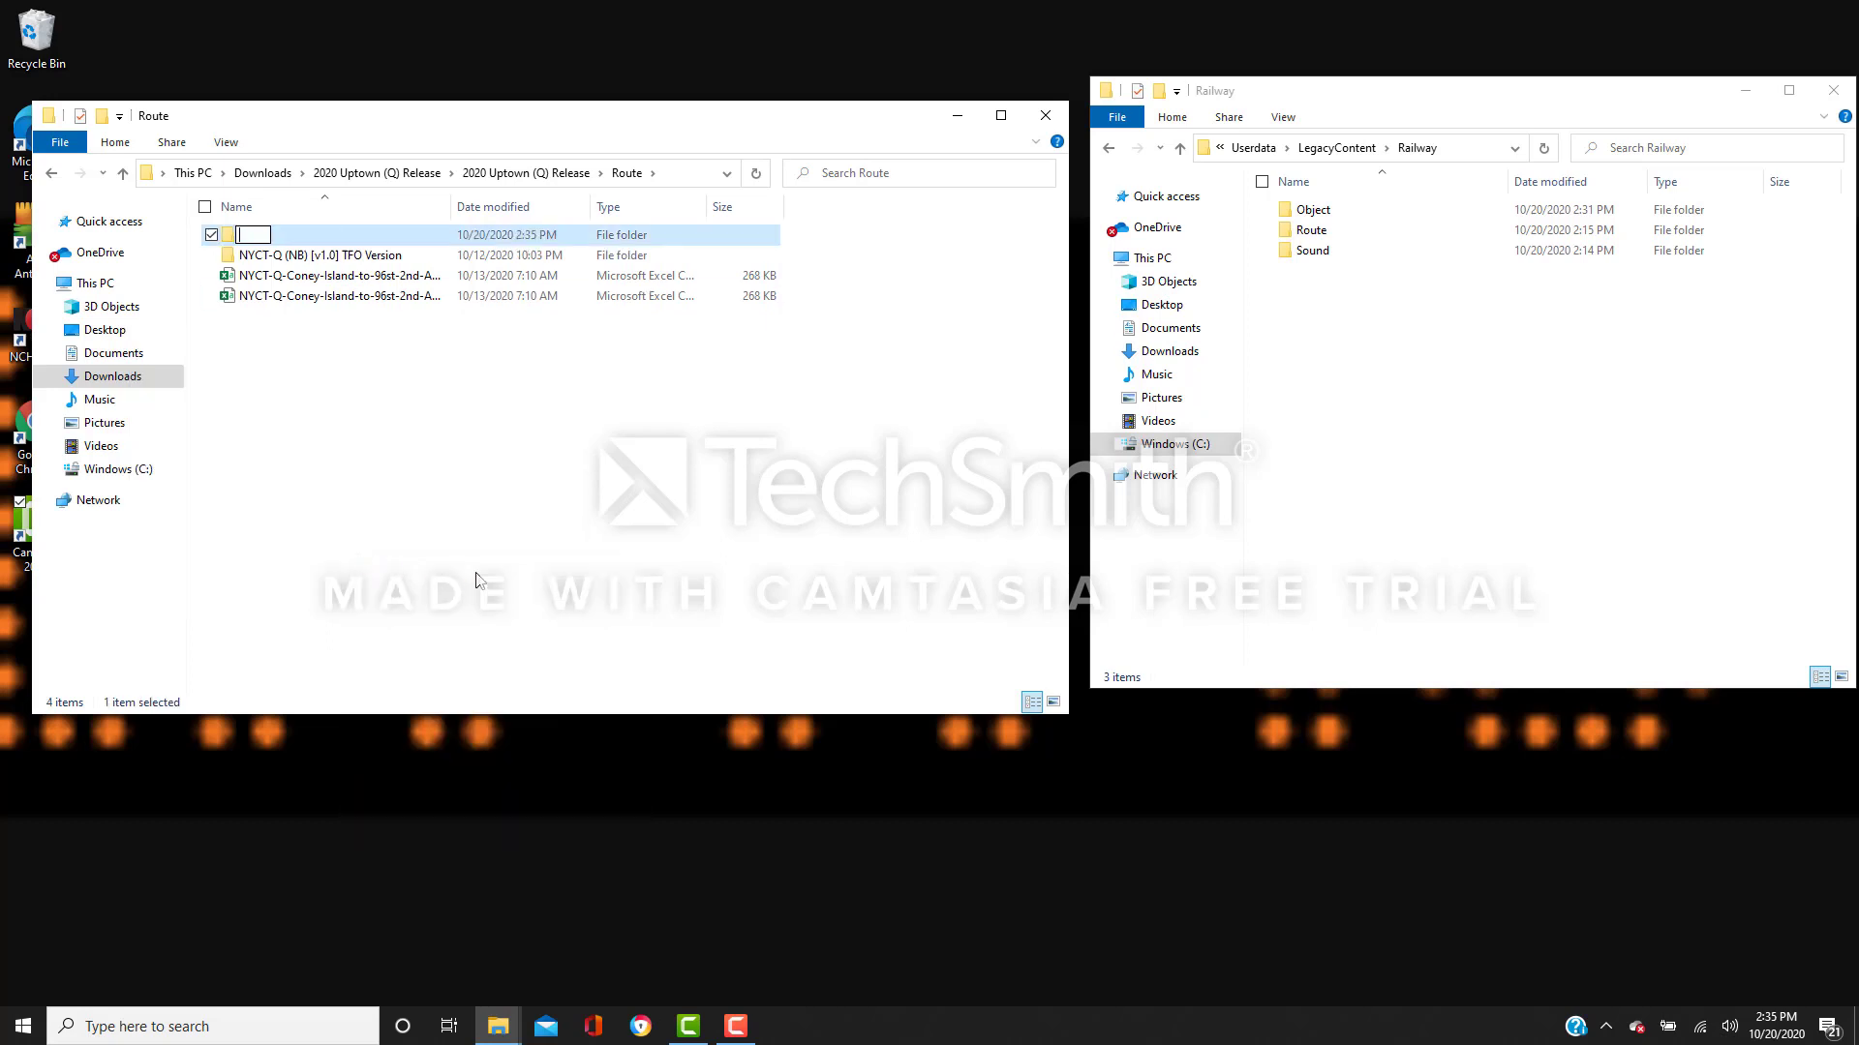
type("NYCT-Q line to 96 s")
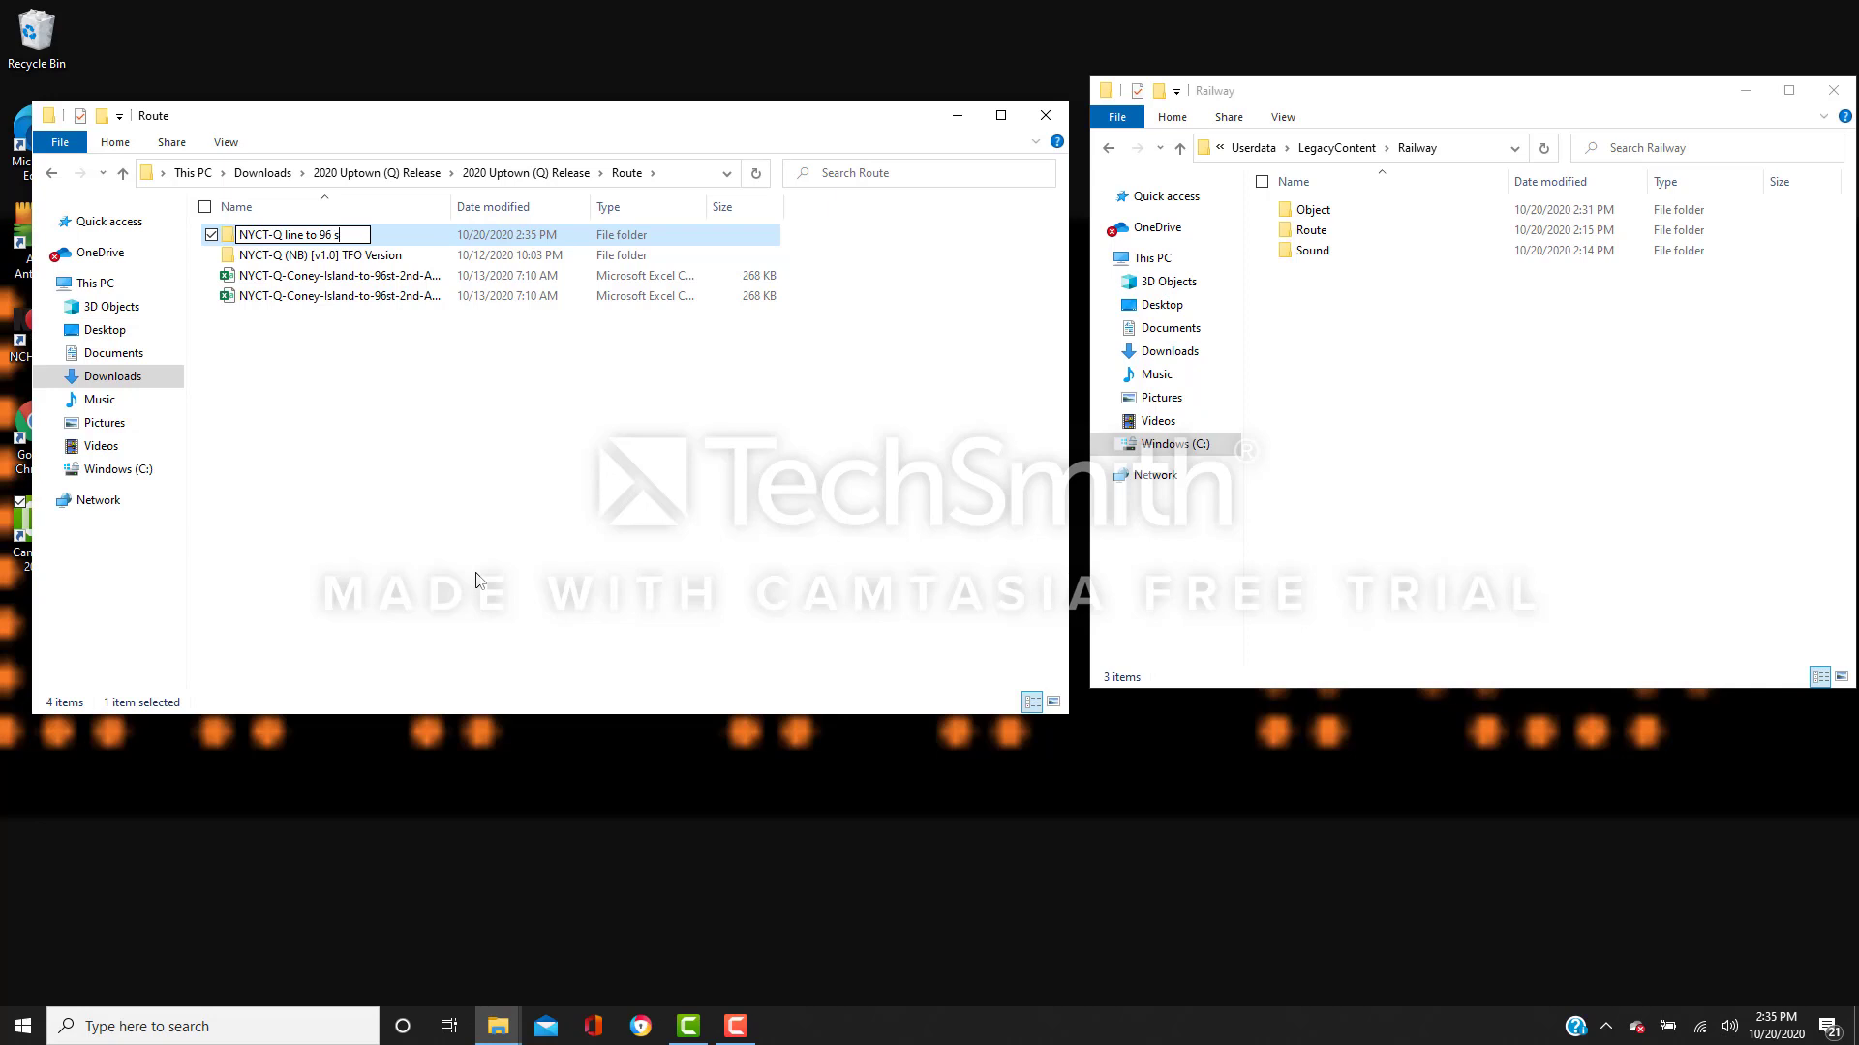
type("treet release")
key("Return")
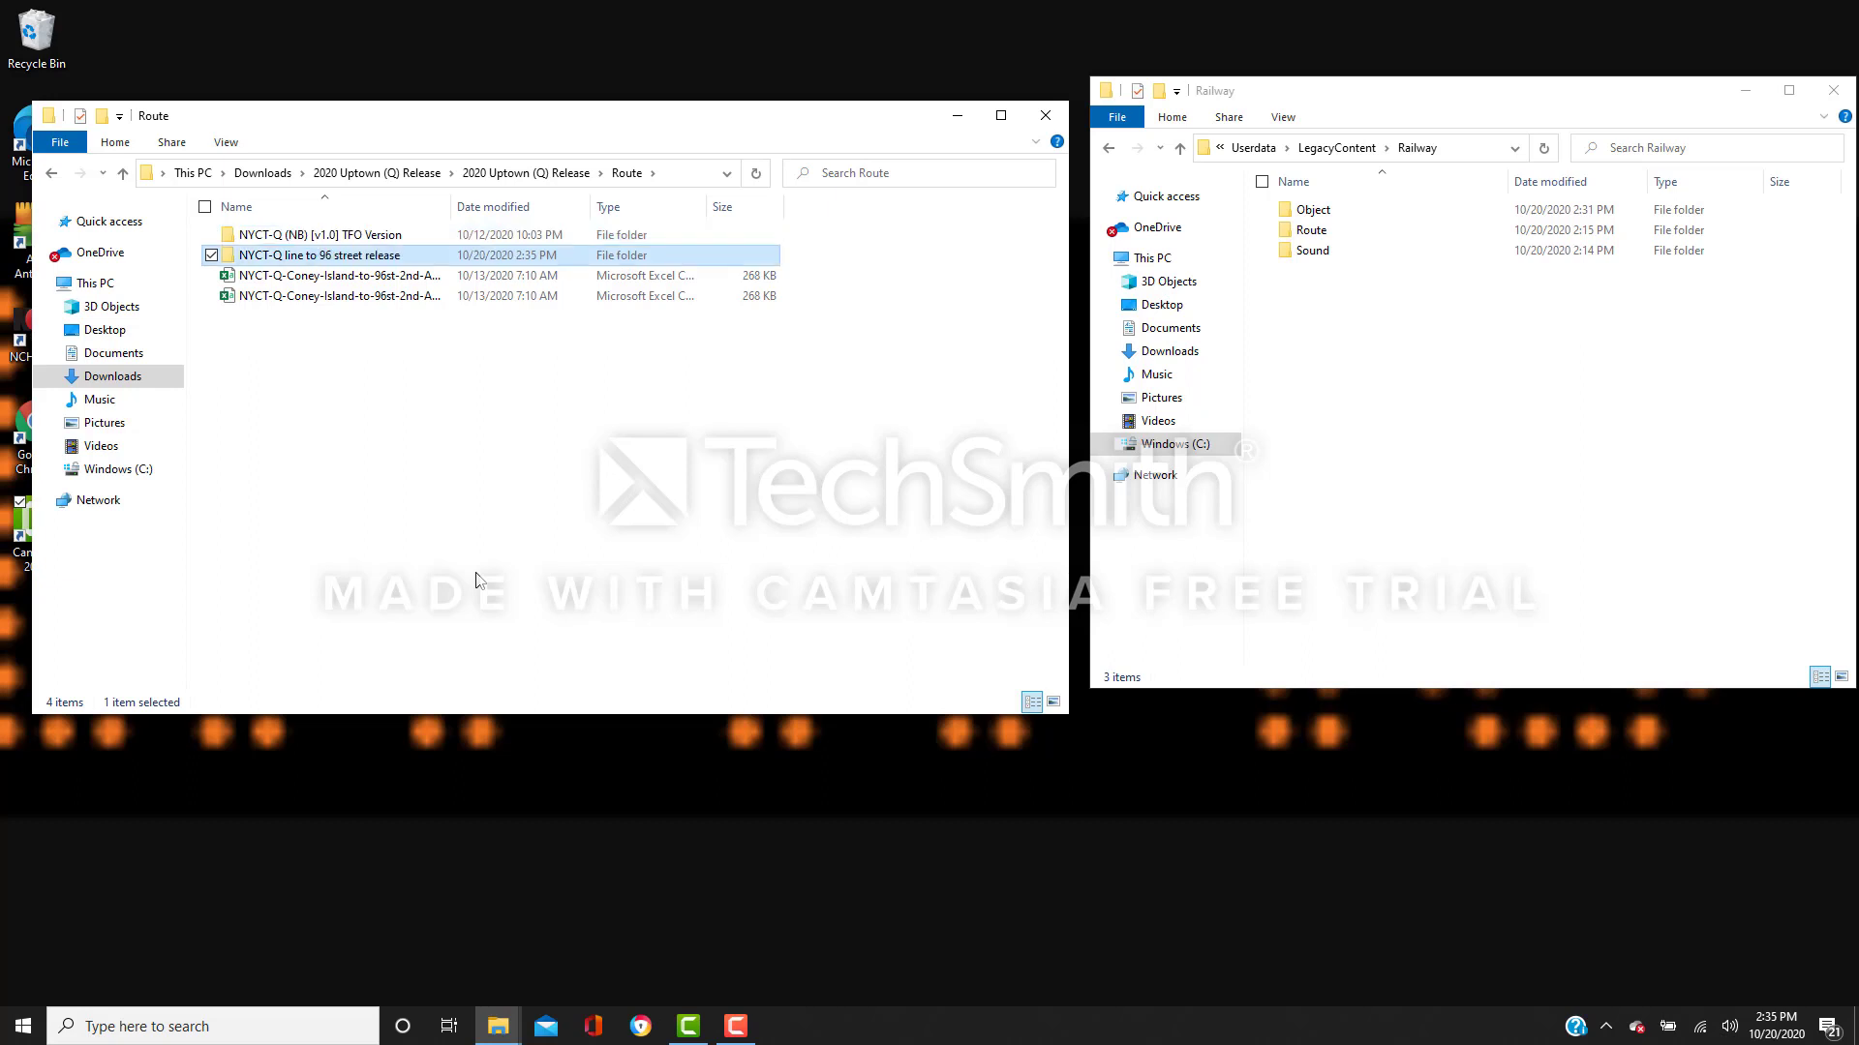
Move everything in the release's Route folder, including the new folder, into the Railway Route folder and return to the release's main folder
left_click_drag(397, 432, 423, 417)
left_click_drag(513, 300, 548, 257)
left_click_drag(504, 345, 1375, 235)
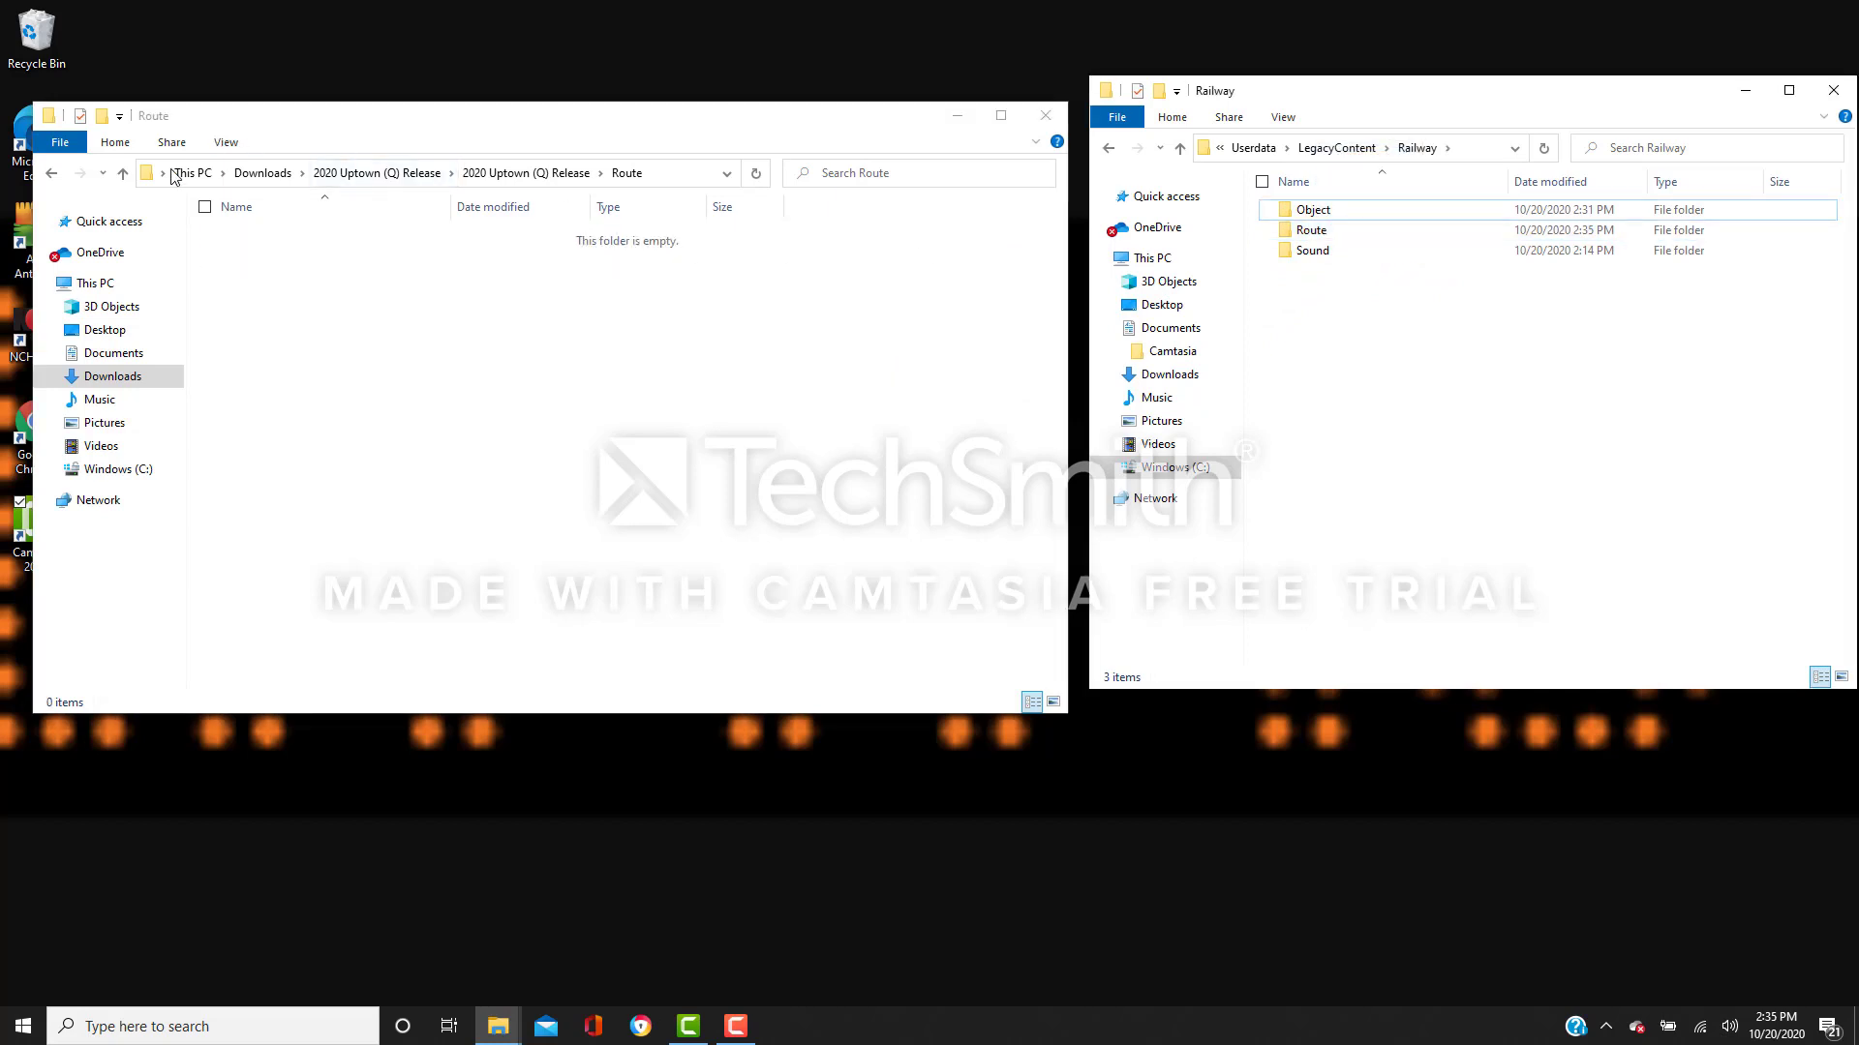
left_click(123, 176)
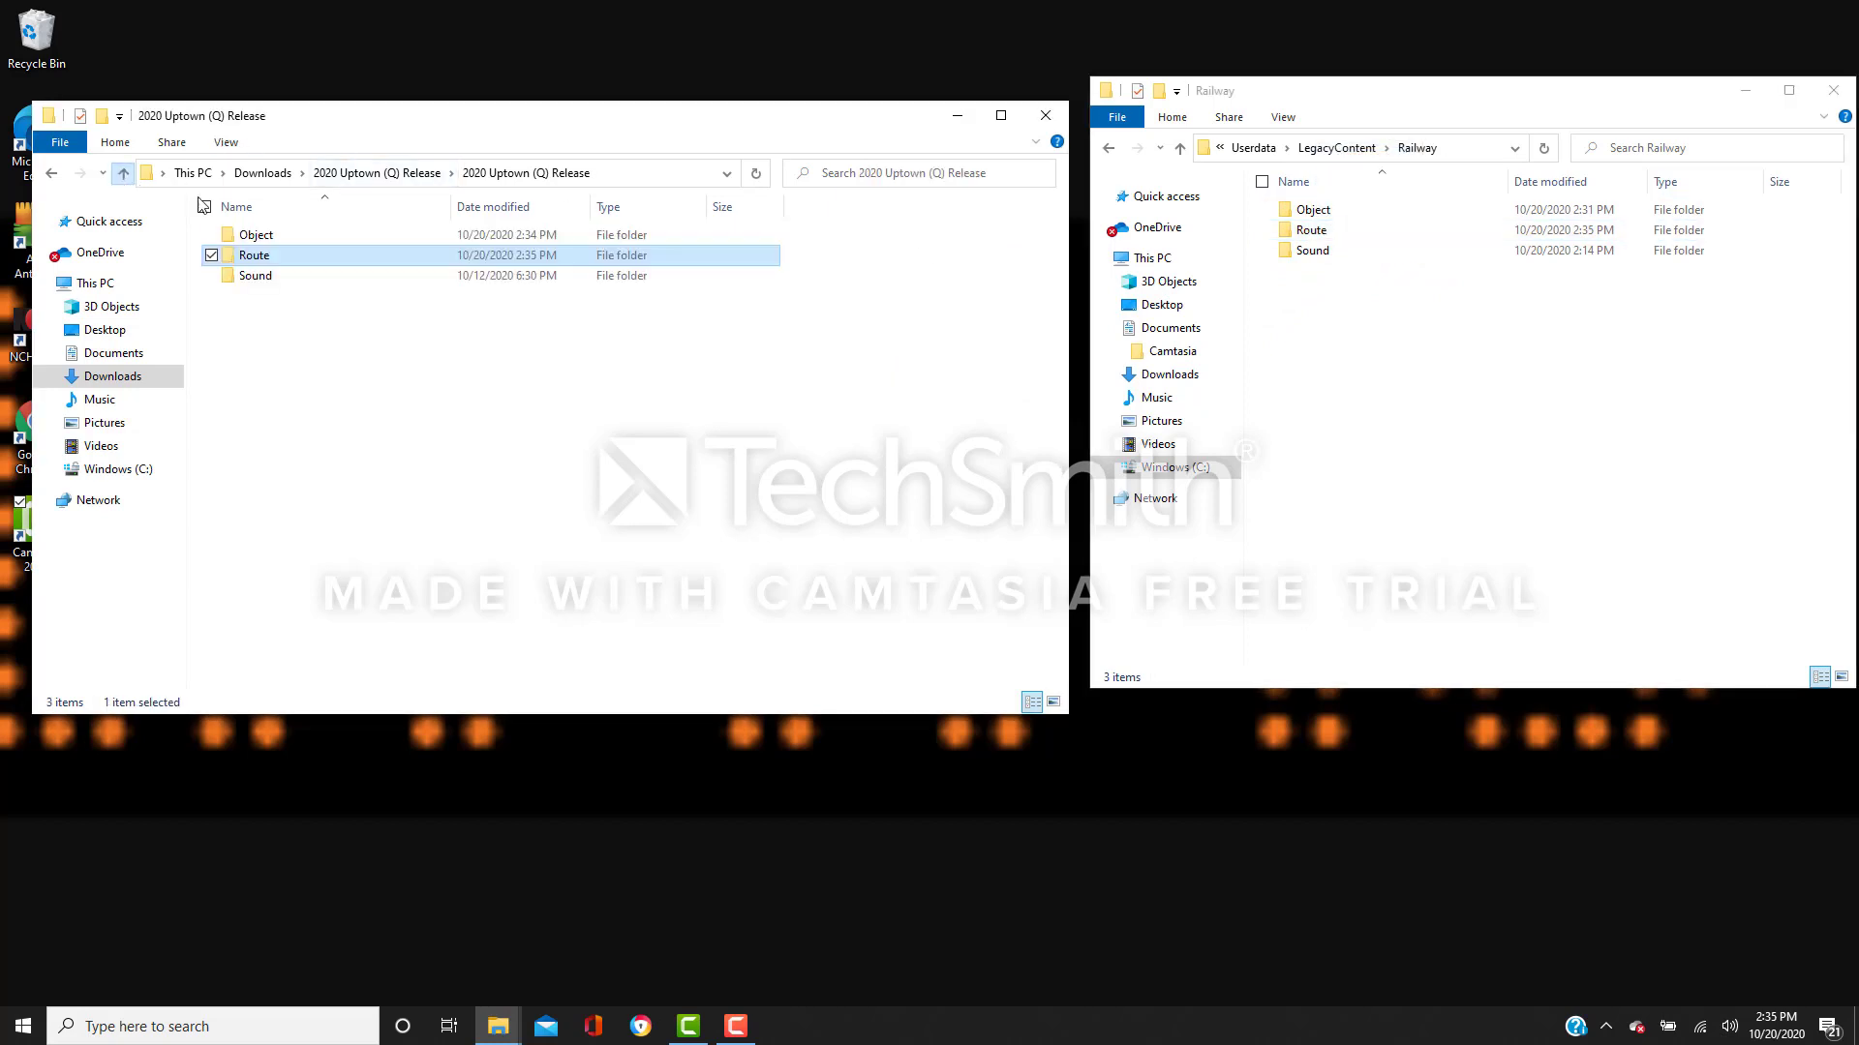
Move everything in the release's Sound folder into the Railway Sound folder and return to the release's main folder
double_click(346, 280)
left_click_drag(346, 327, 1413, 262)
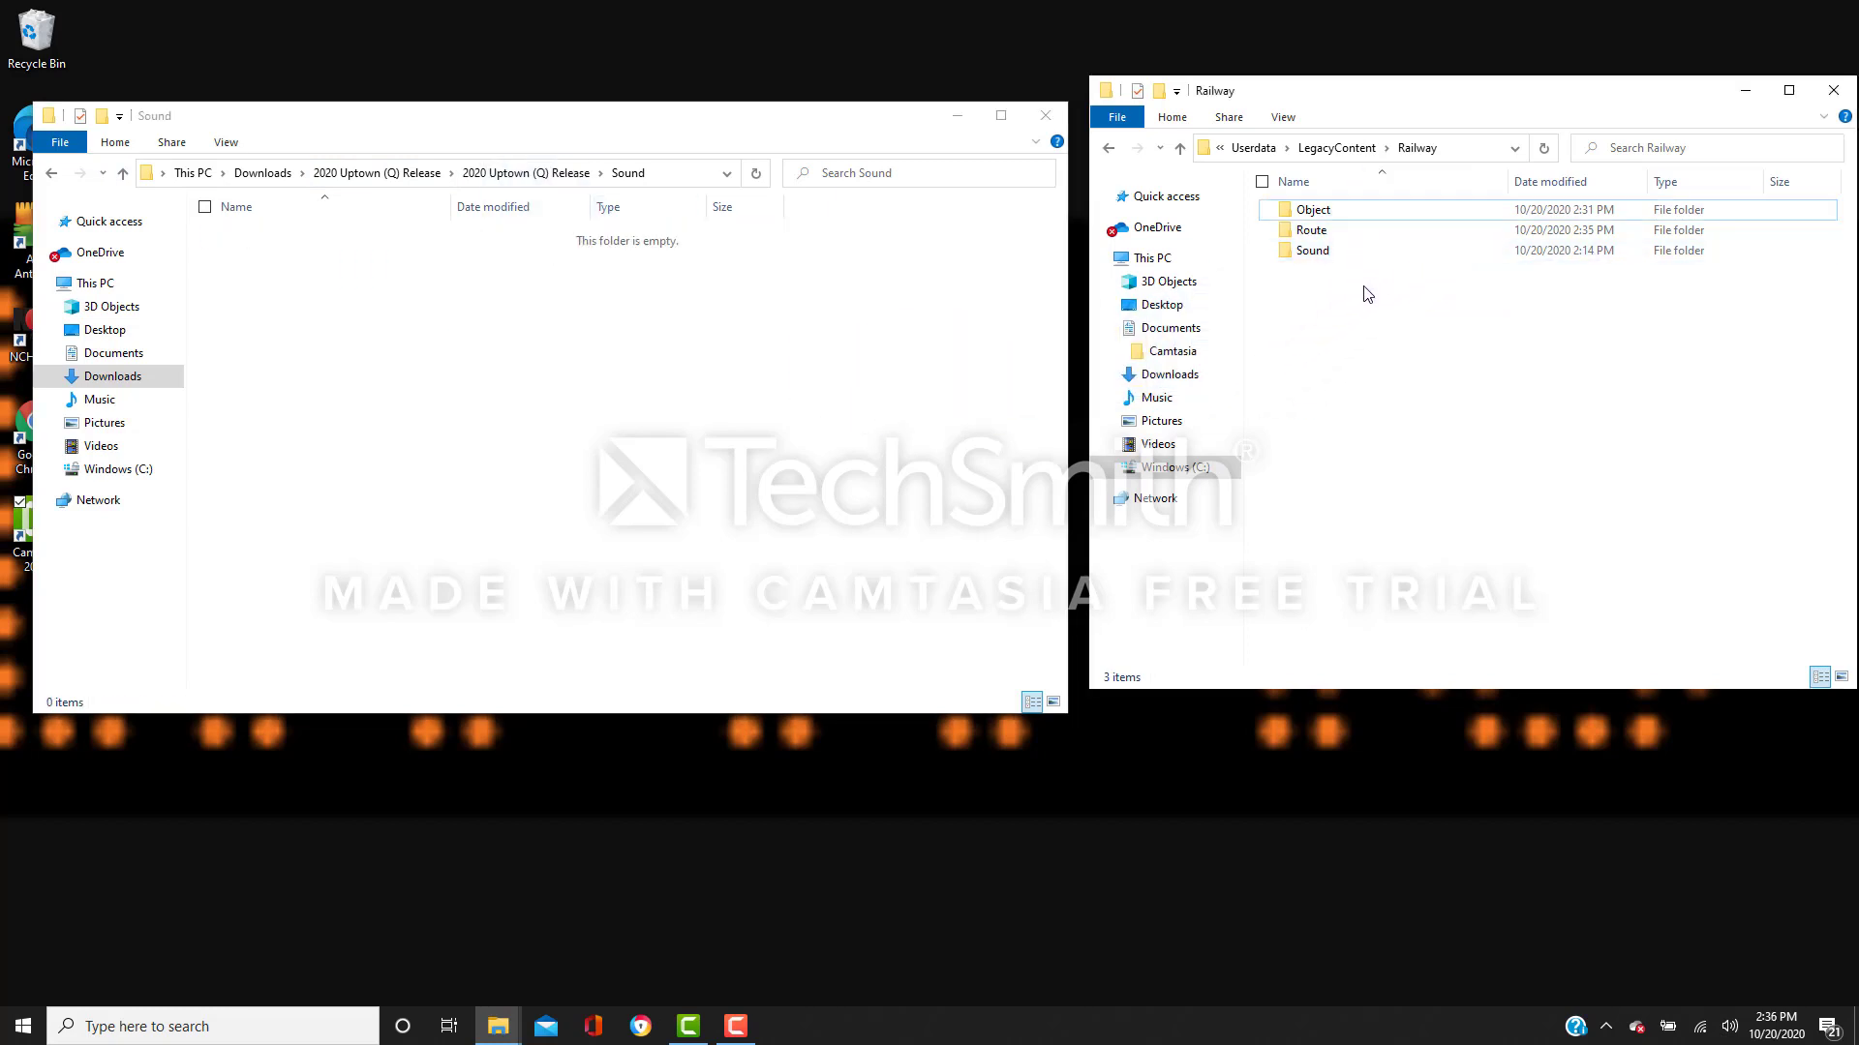
left_click(124, 174)
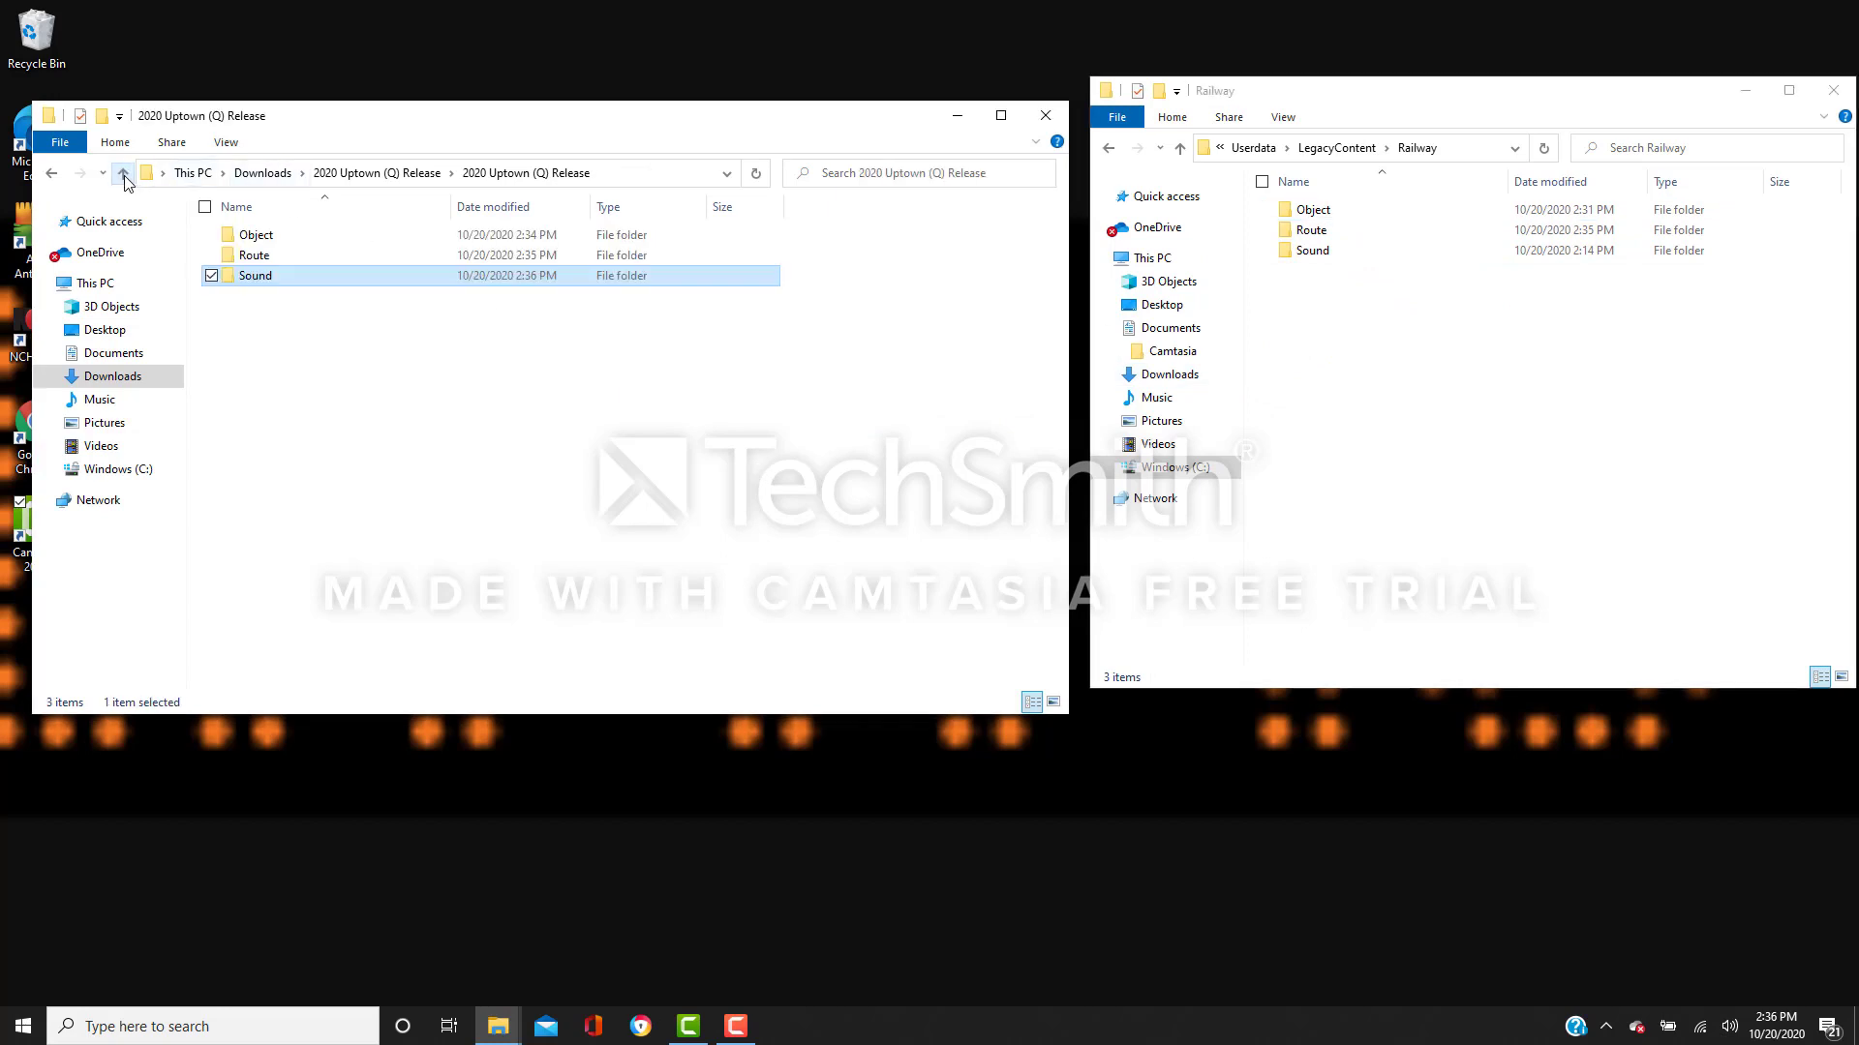
Delete the extracted 2020 Uptown (Q) Release folder from Downloads
left_click(124, 176)
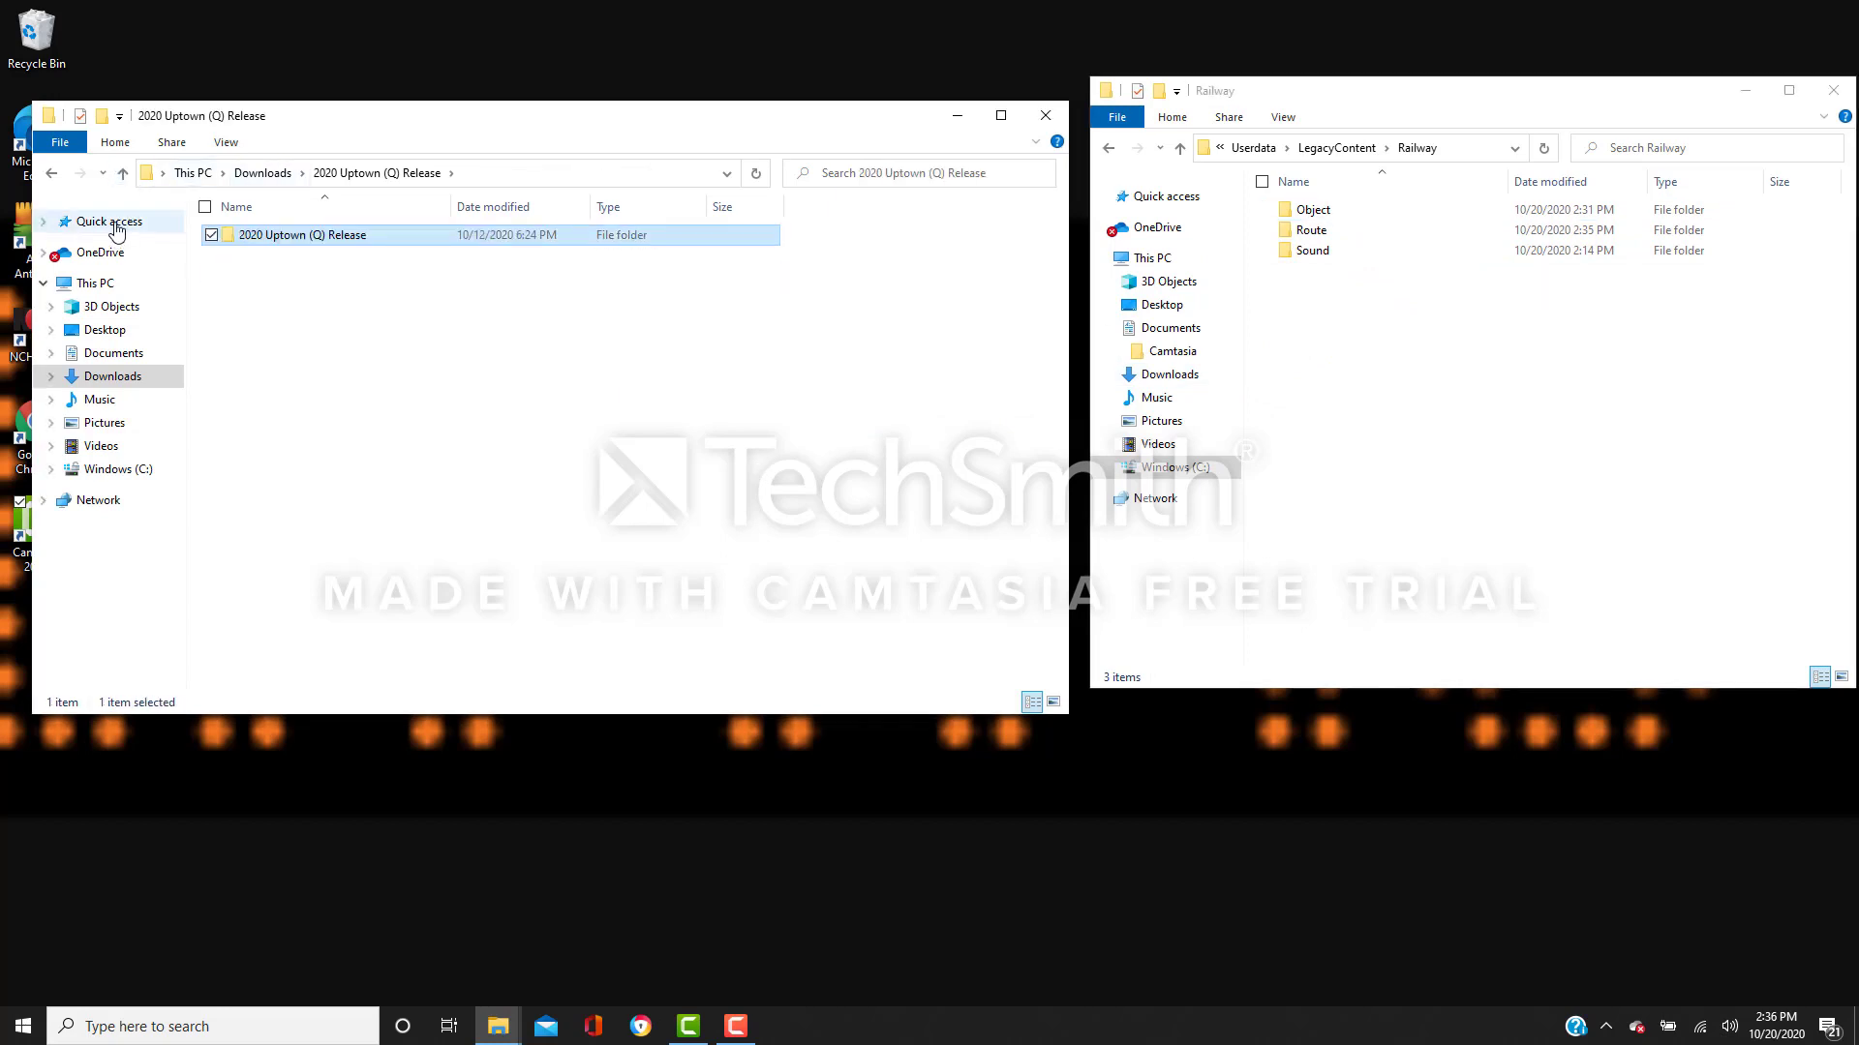
left_click(111, 223)
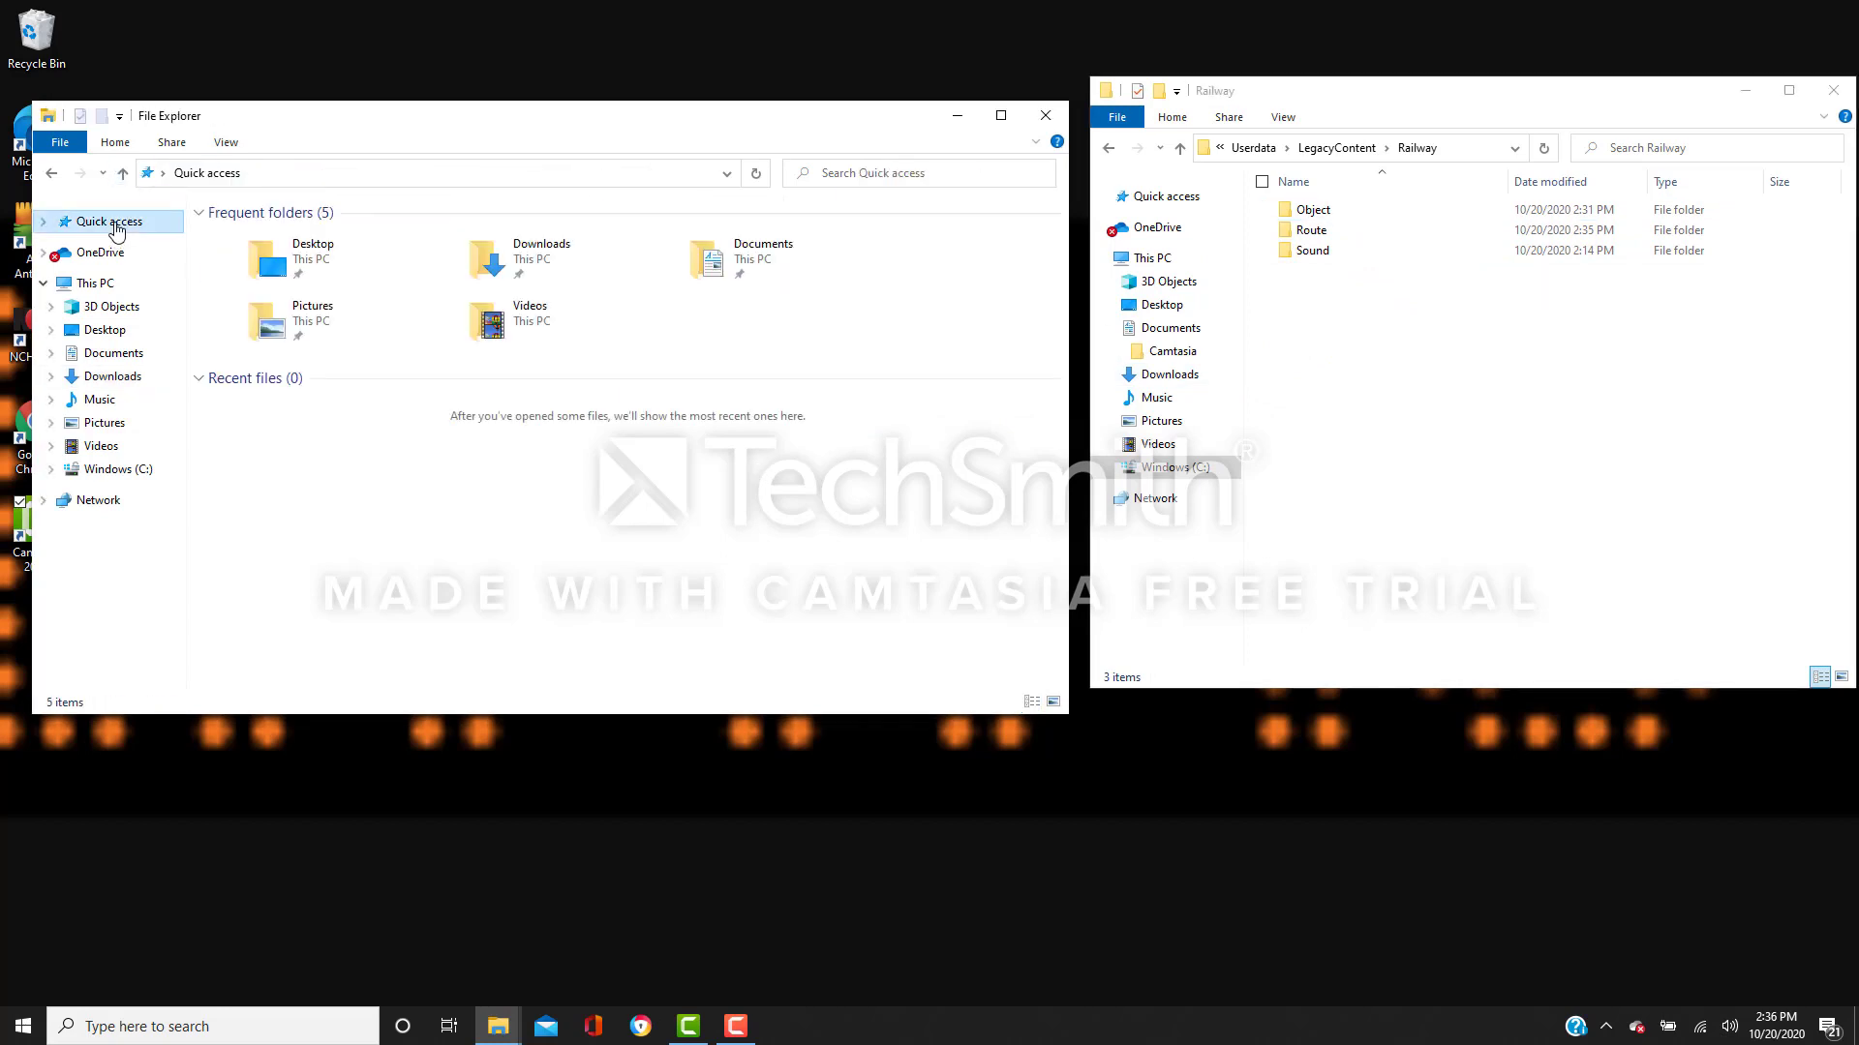
left_click(99, 380)
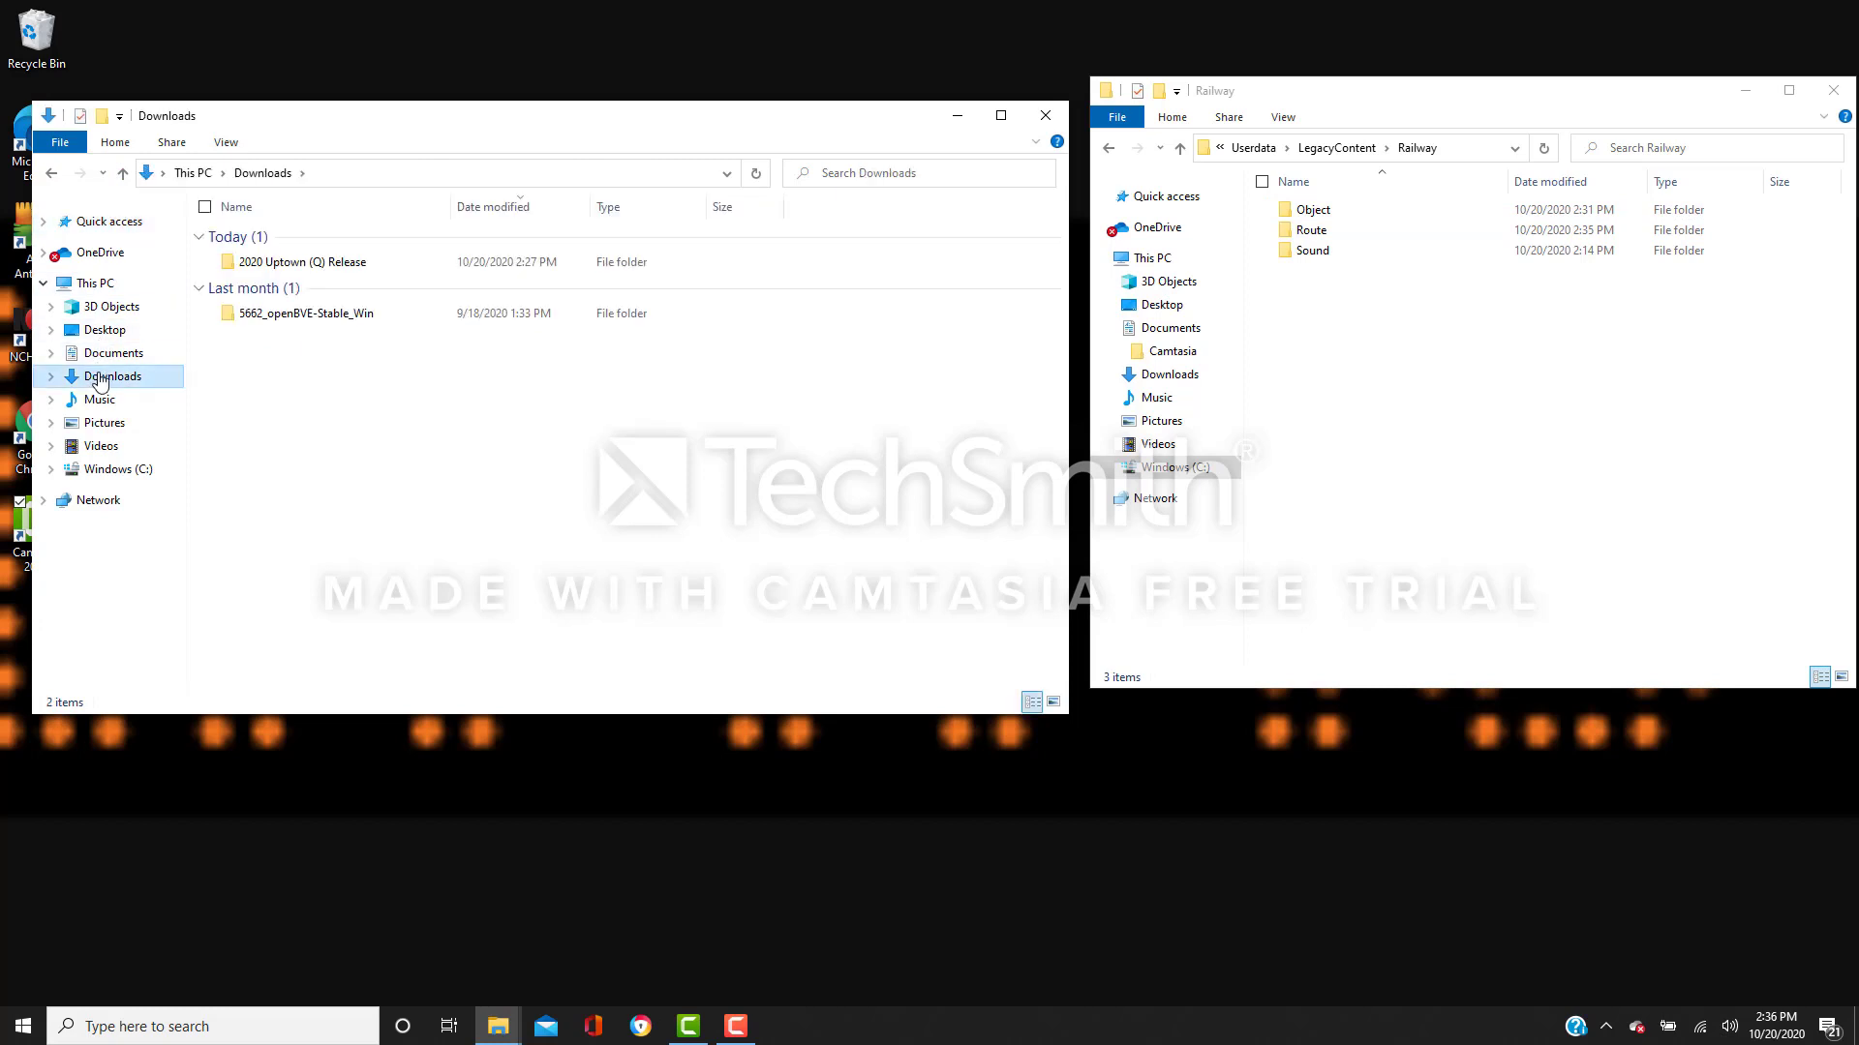
left_click(578, 261)
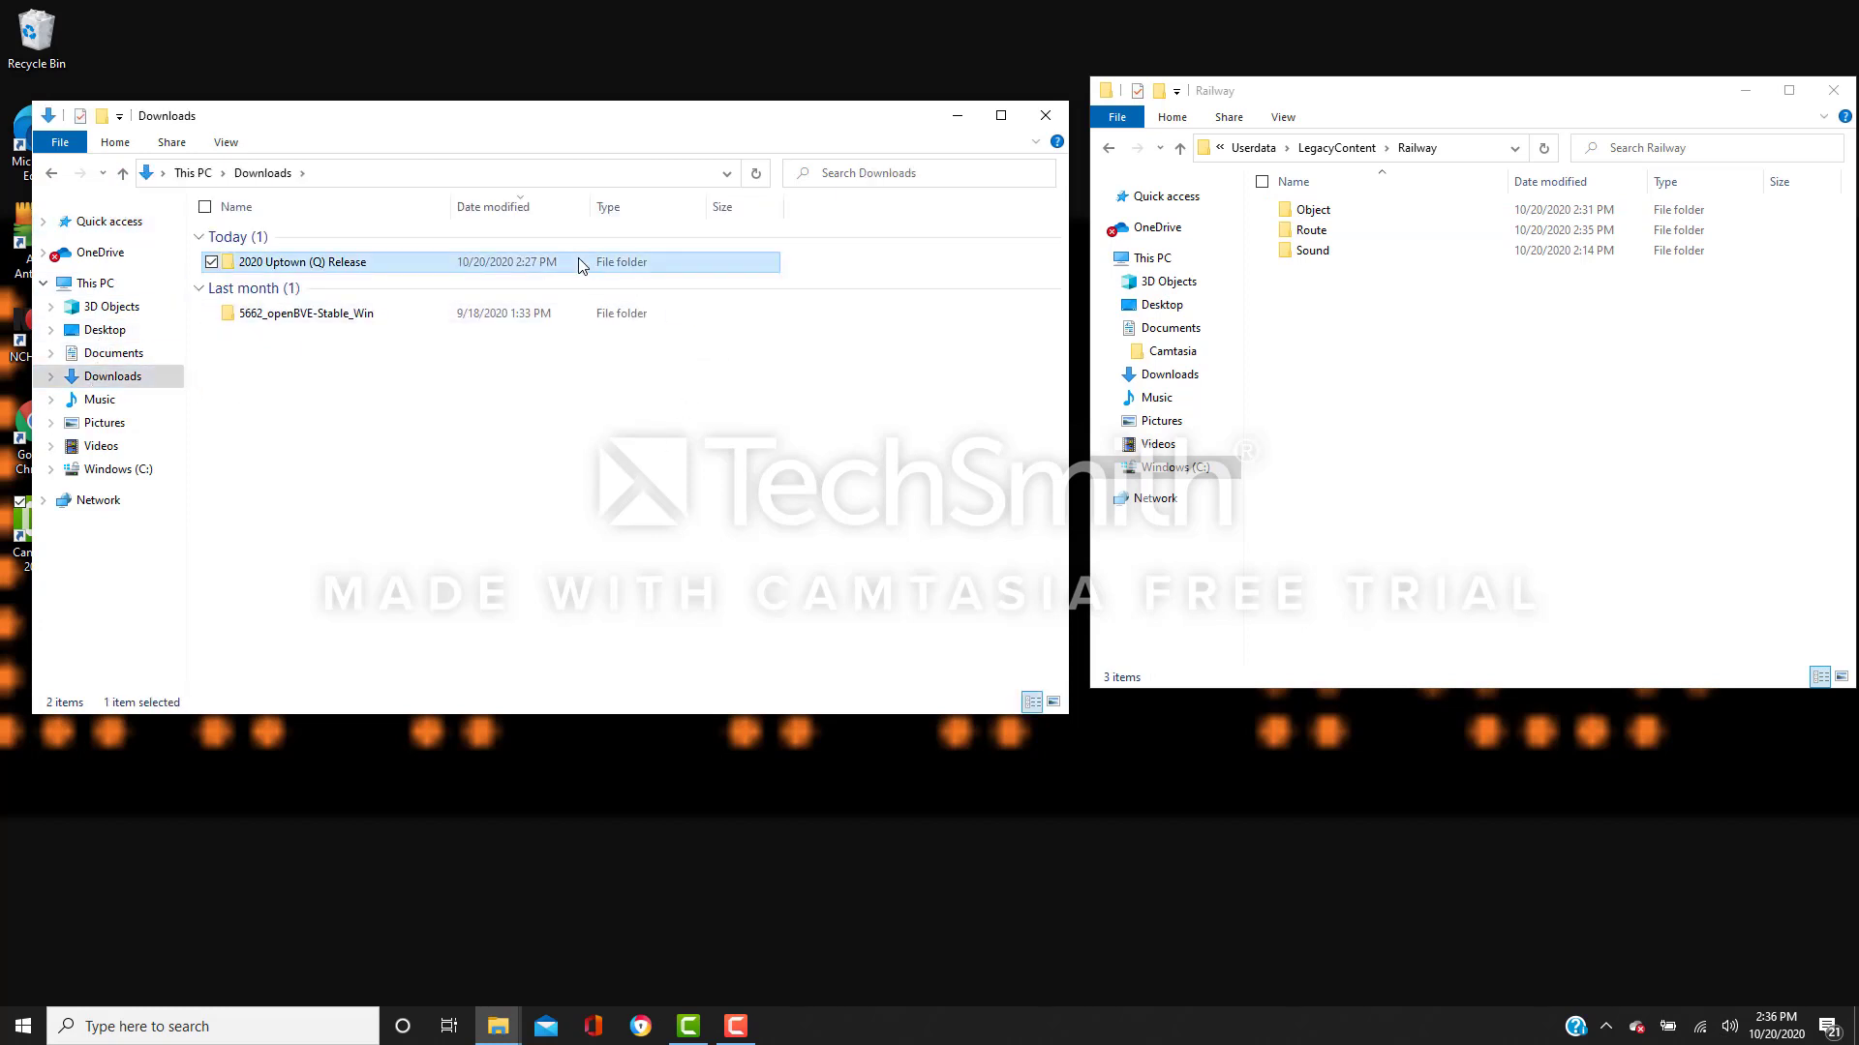
key("Delete")
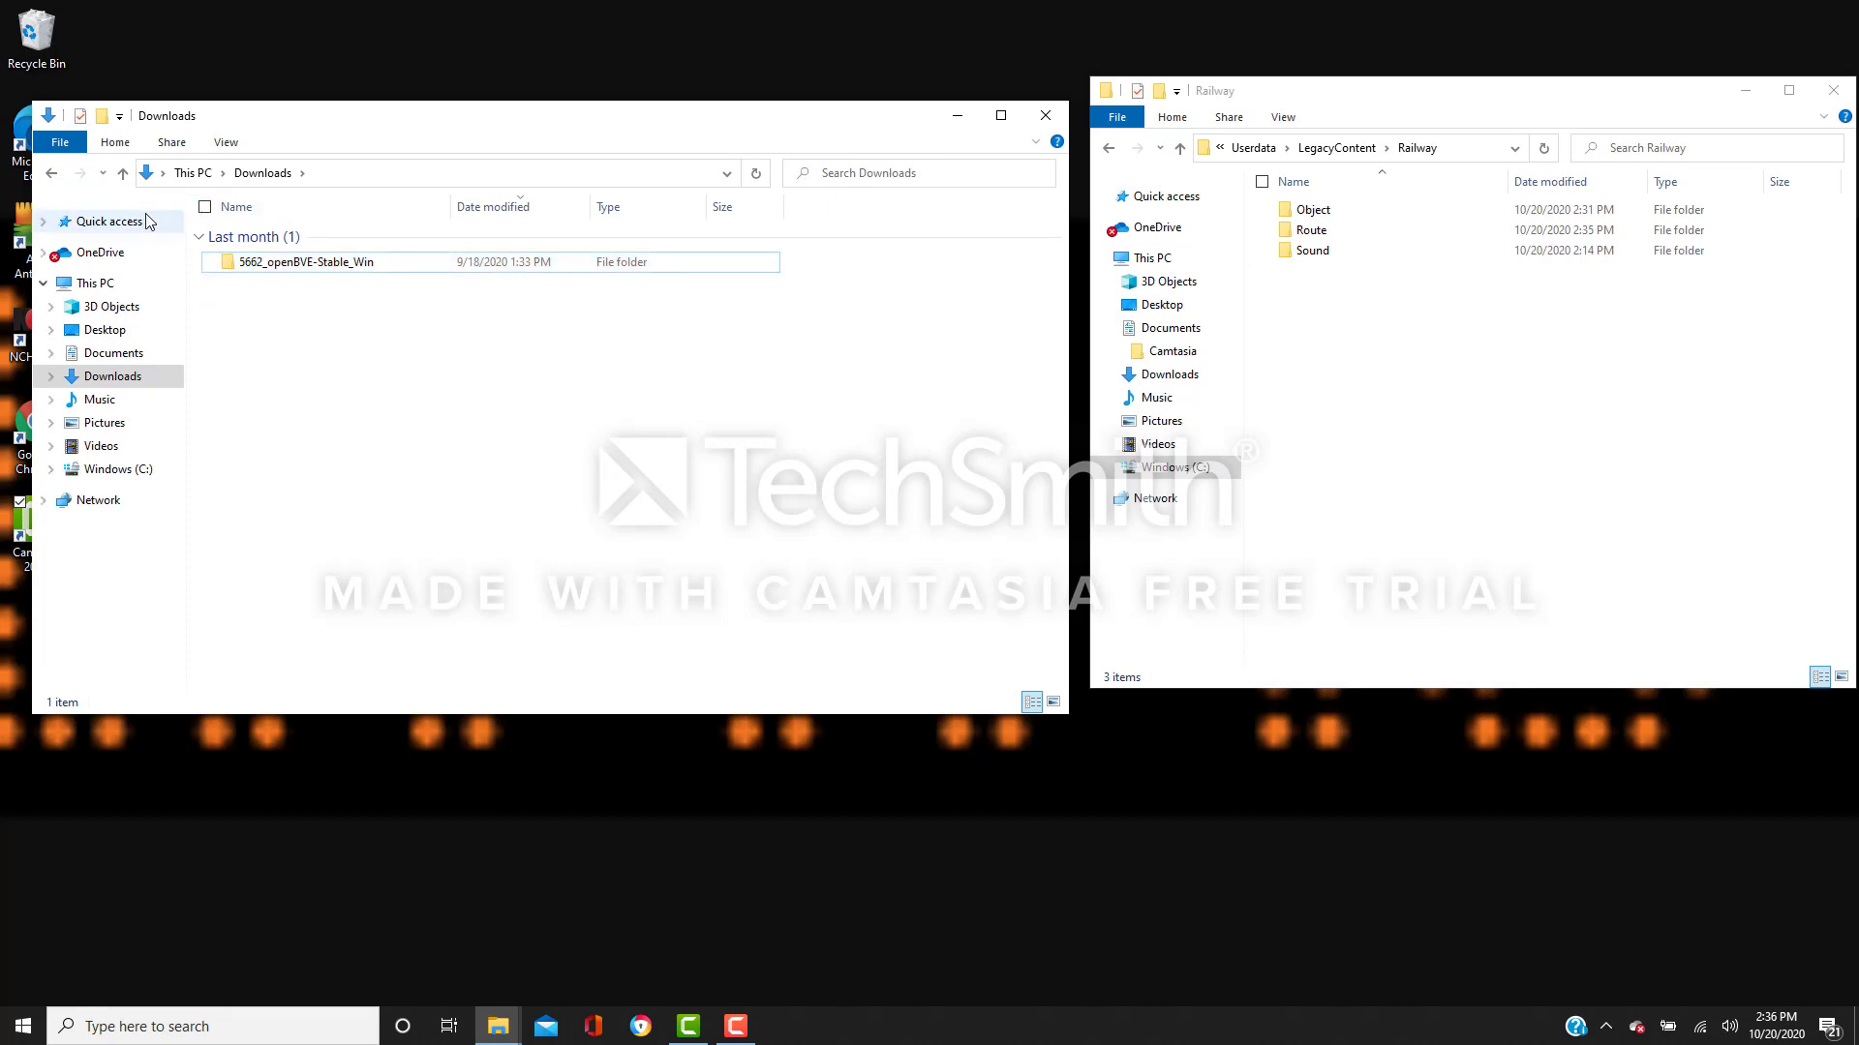